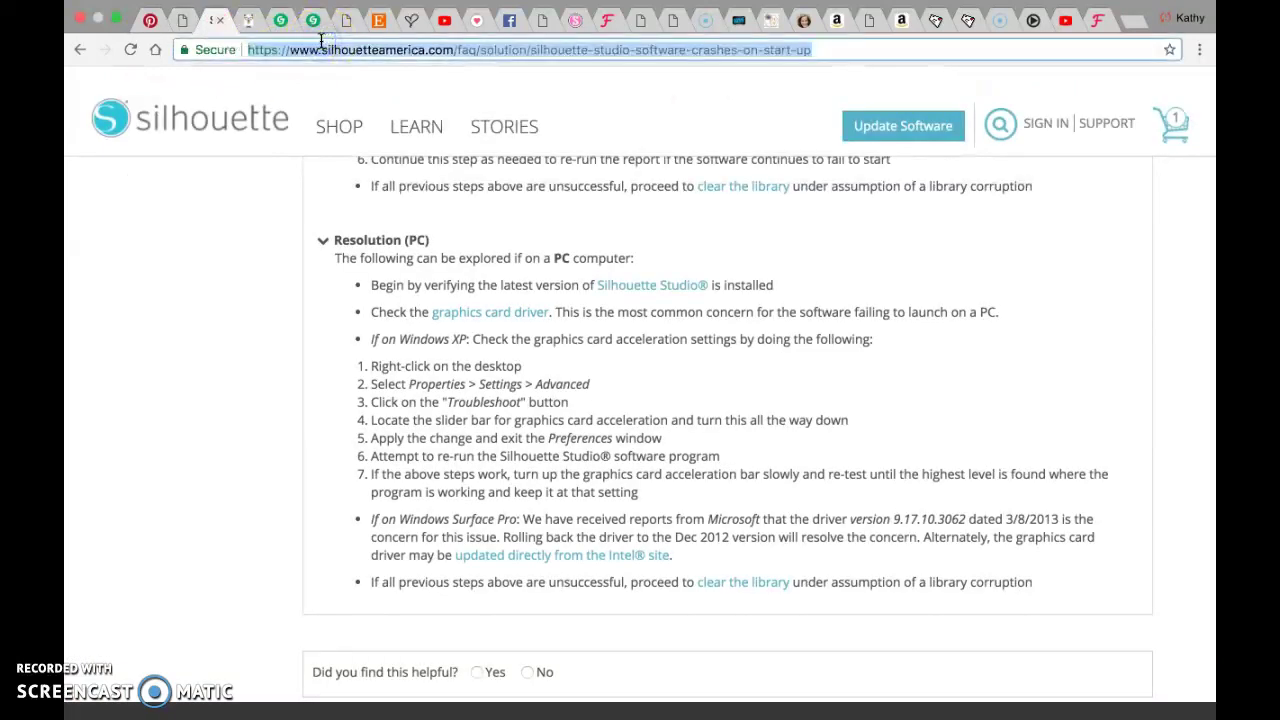
Go to google.com and search for 'dafont' using the suggested completion
text(google.com)
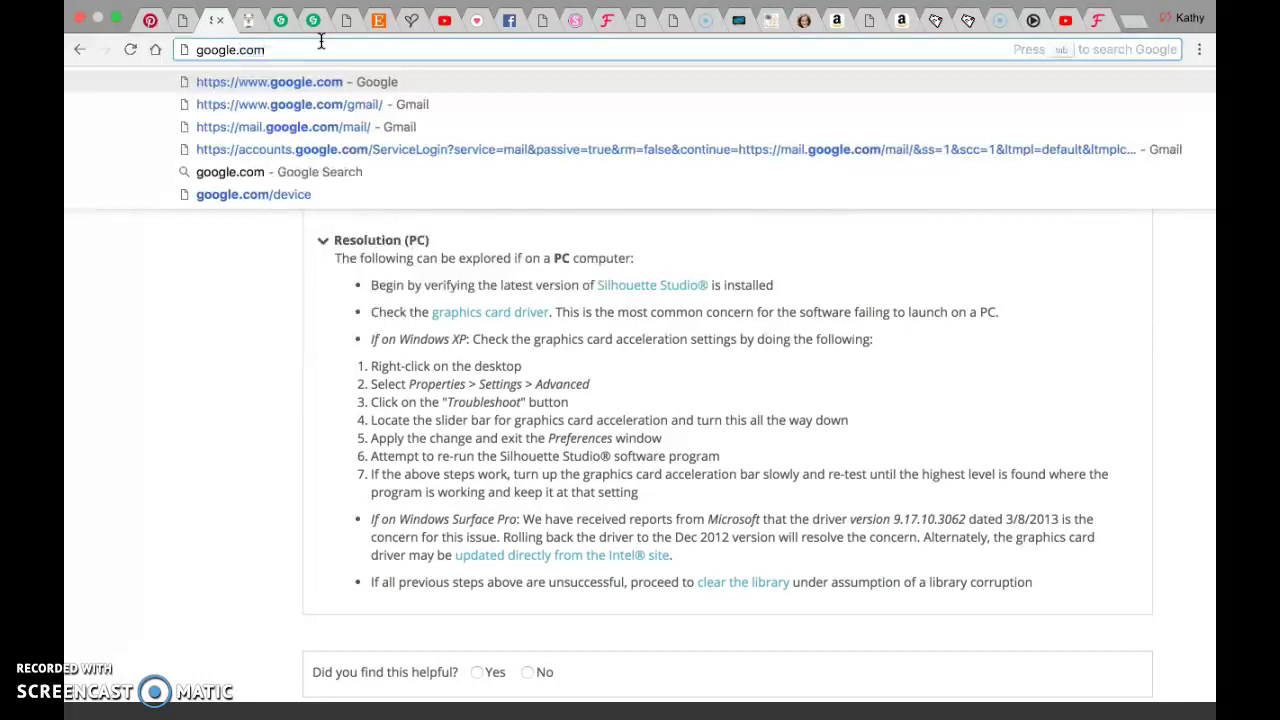
key(Return)
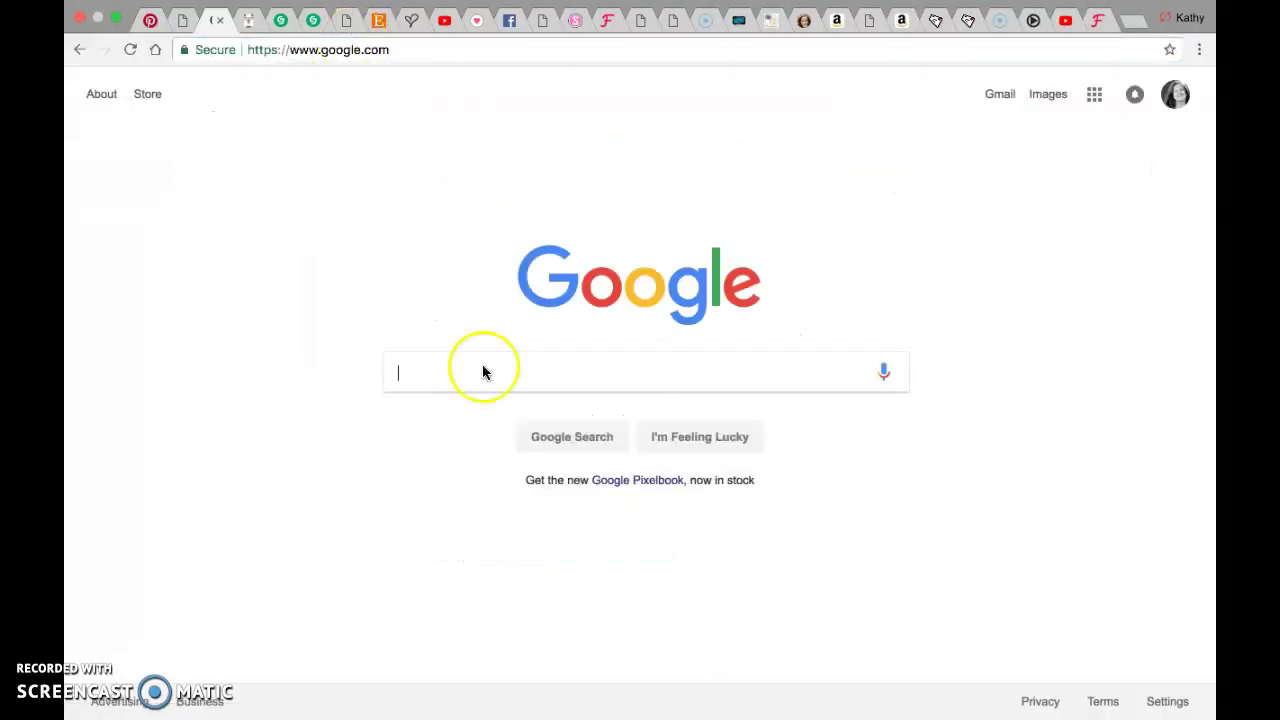
click(432, 380)
text(daf)
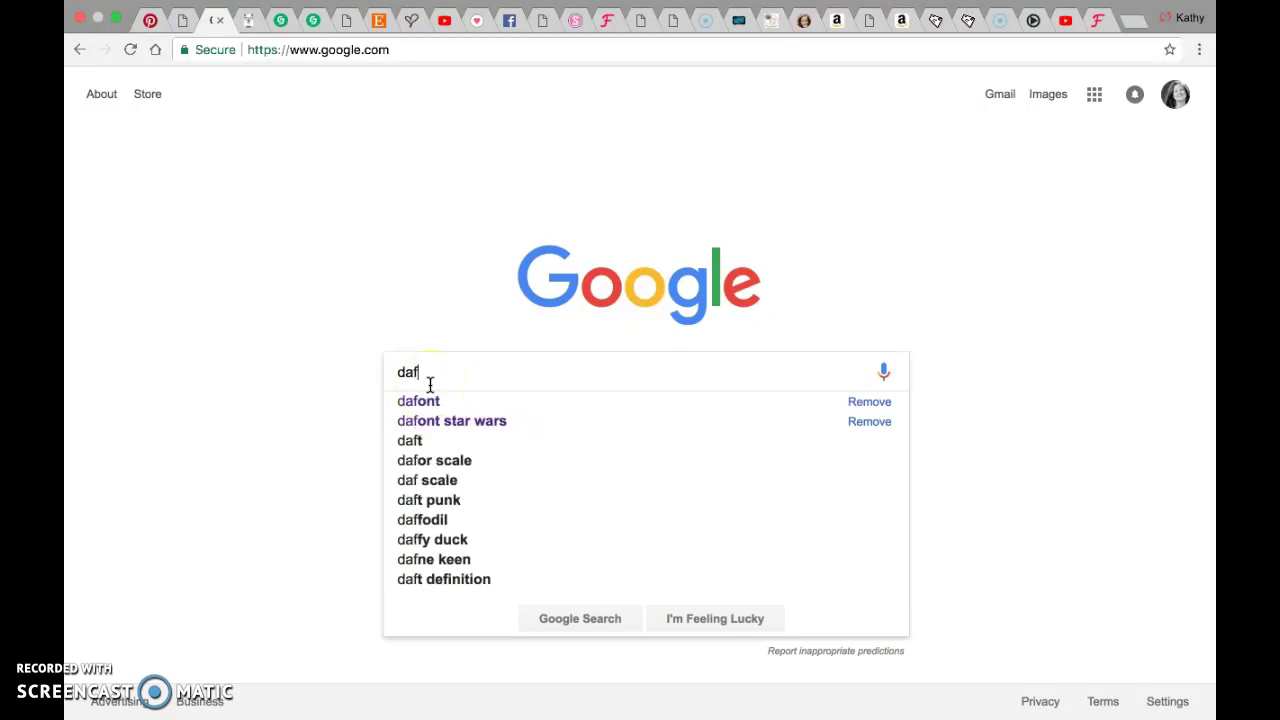
key(Down)
key(Return)
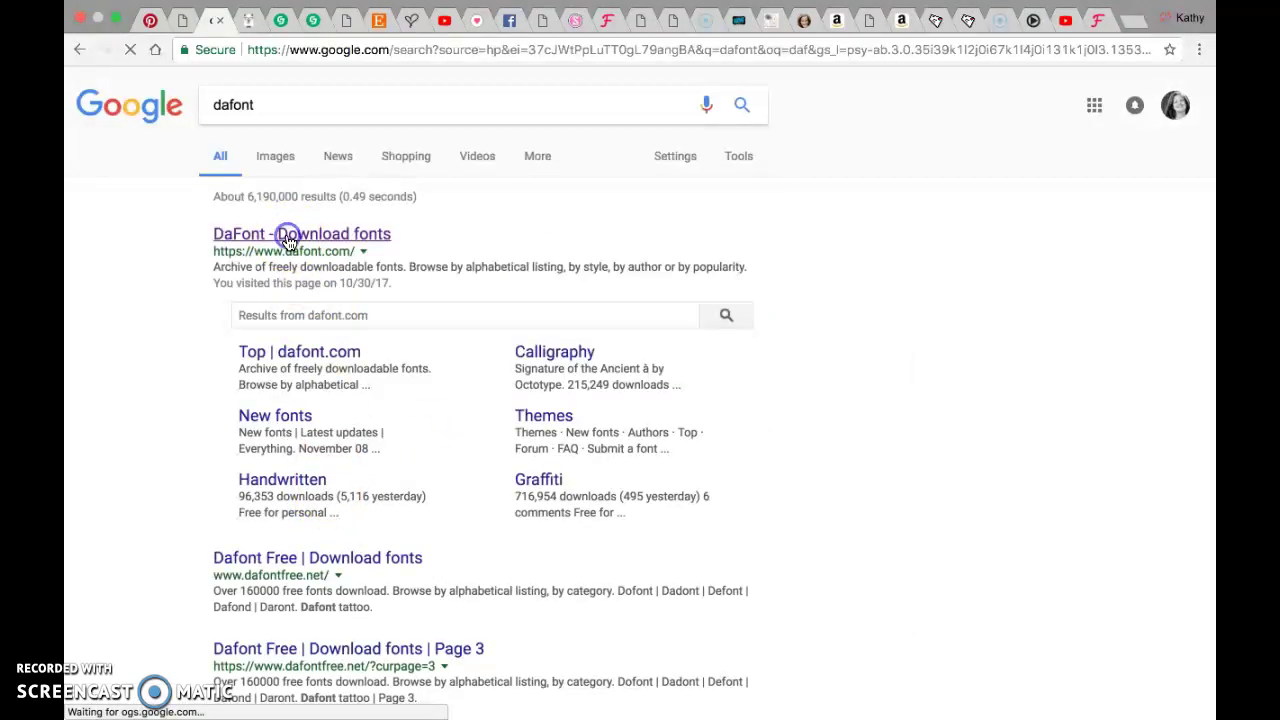
Open DaFont, download Mechanic of the Heart from Recently added fonts, and open the zip
click(288, 240)
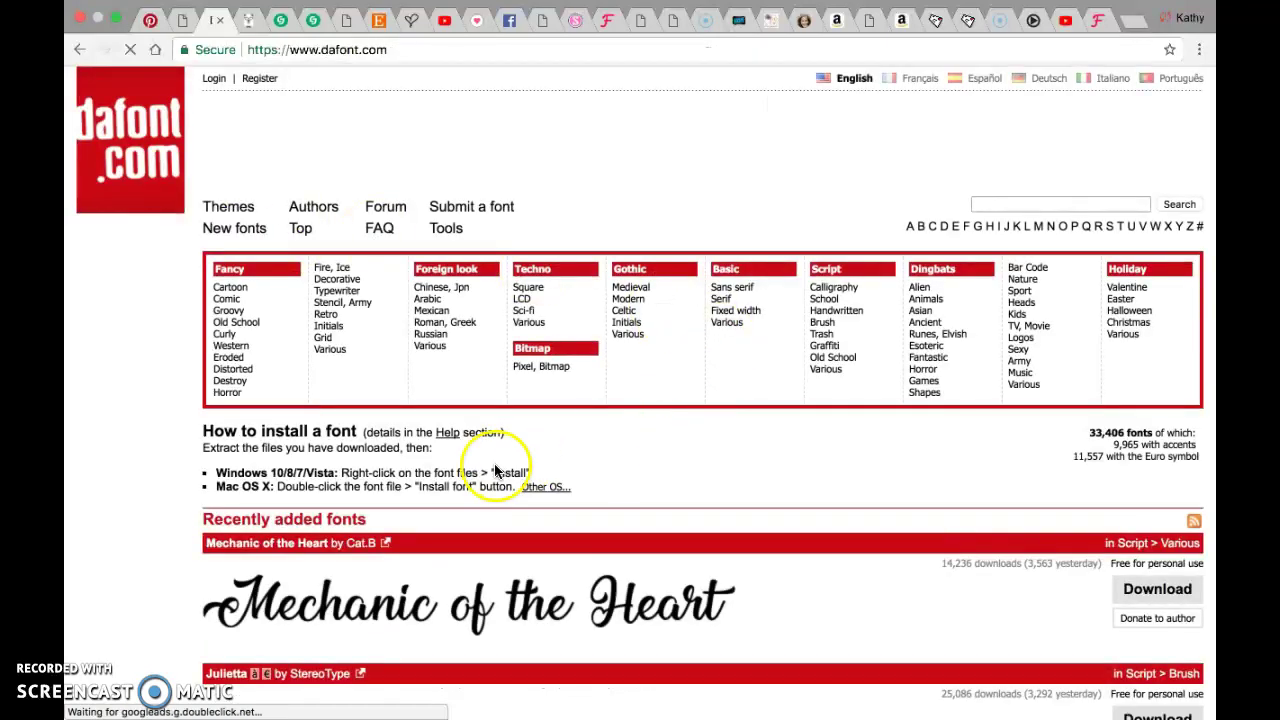
scroll(493, 468, down, 3)
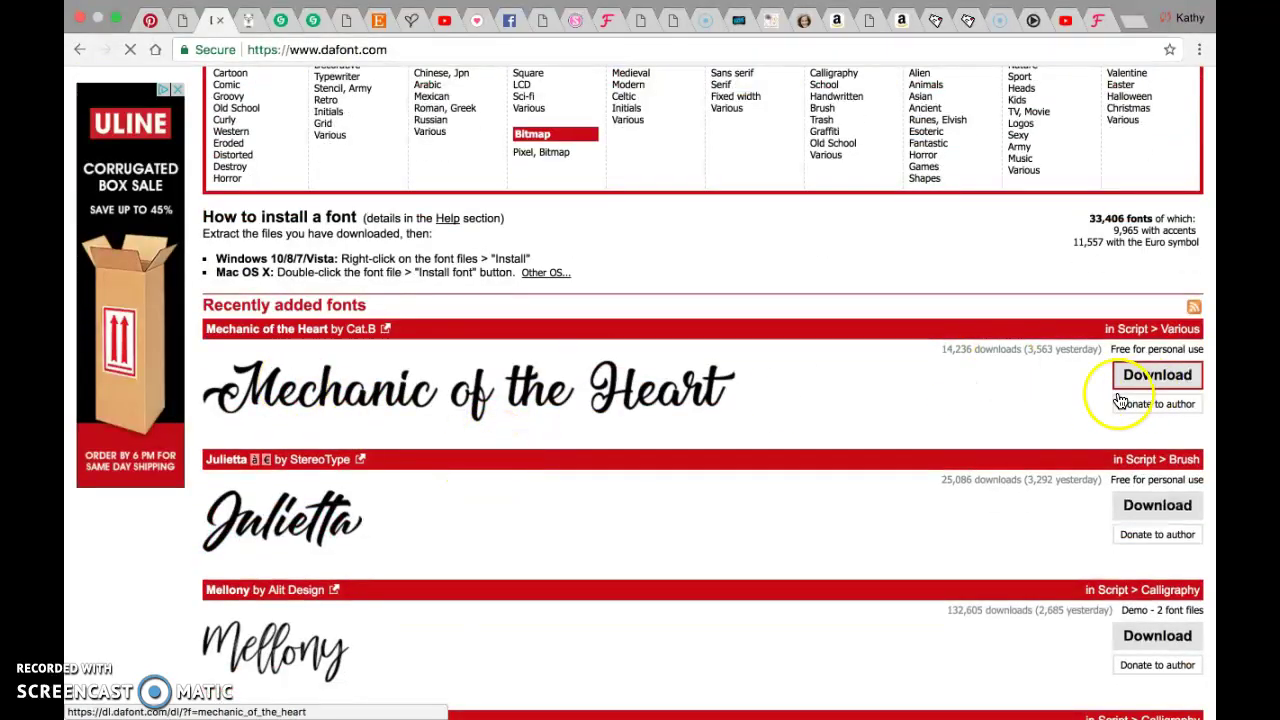
scroll(723, 443, up, 3)
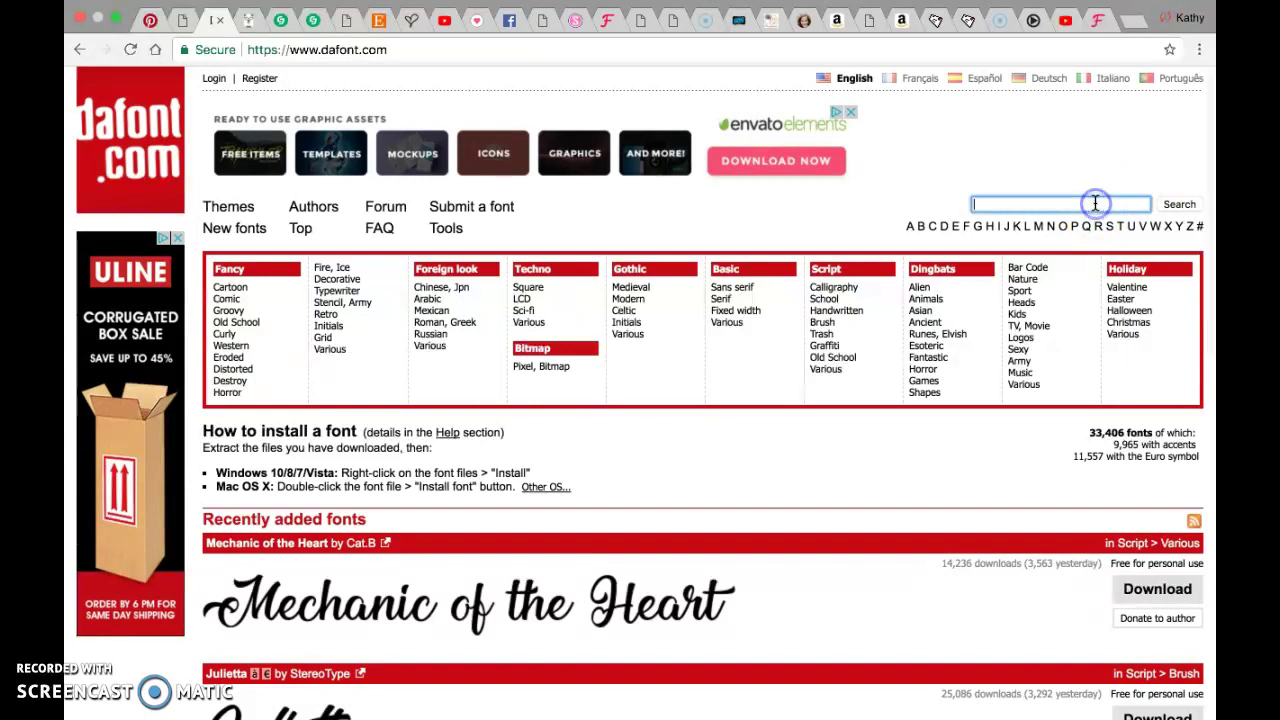
scroll(863, 457, down, 4)
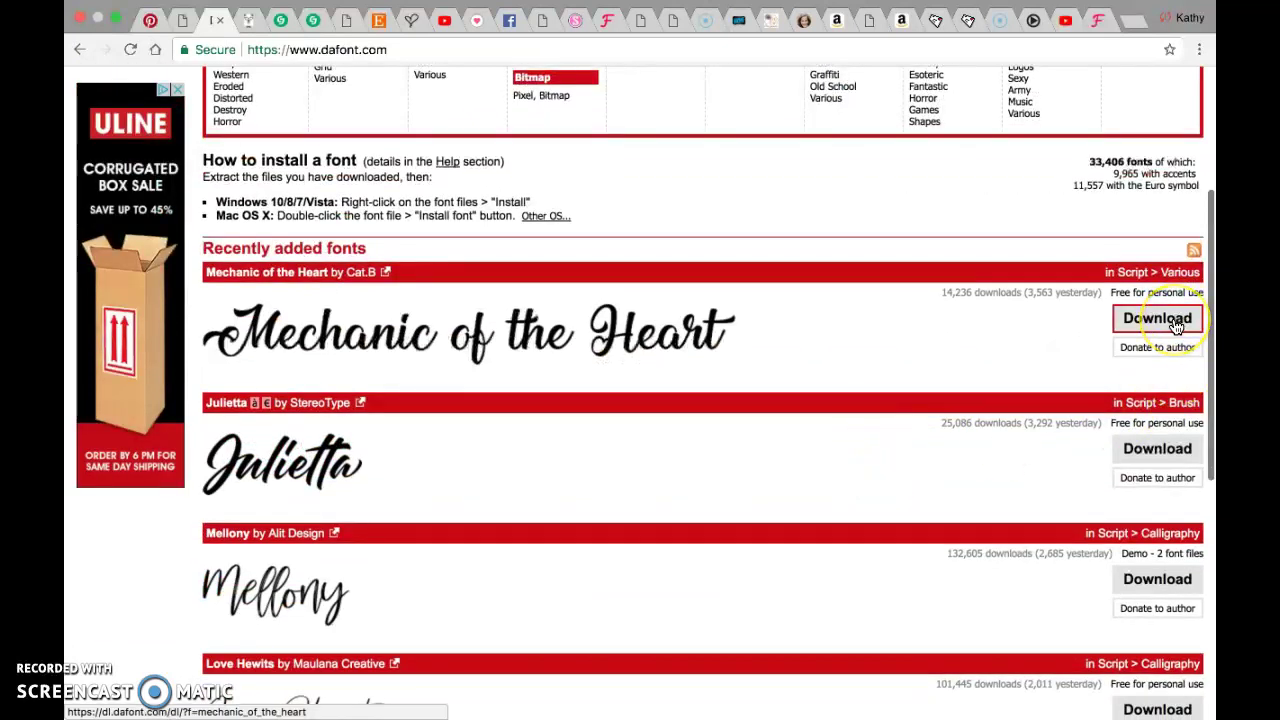
click(1176, 327)
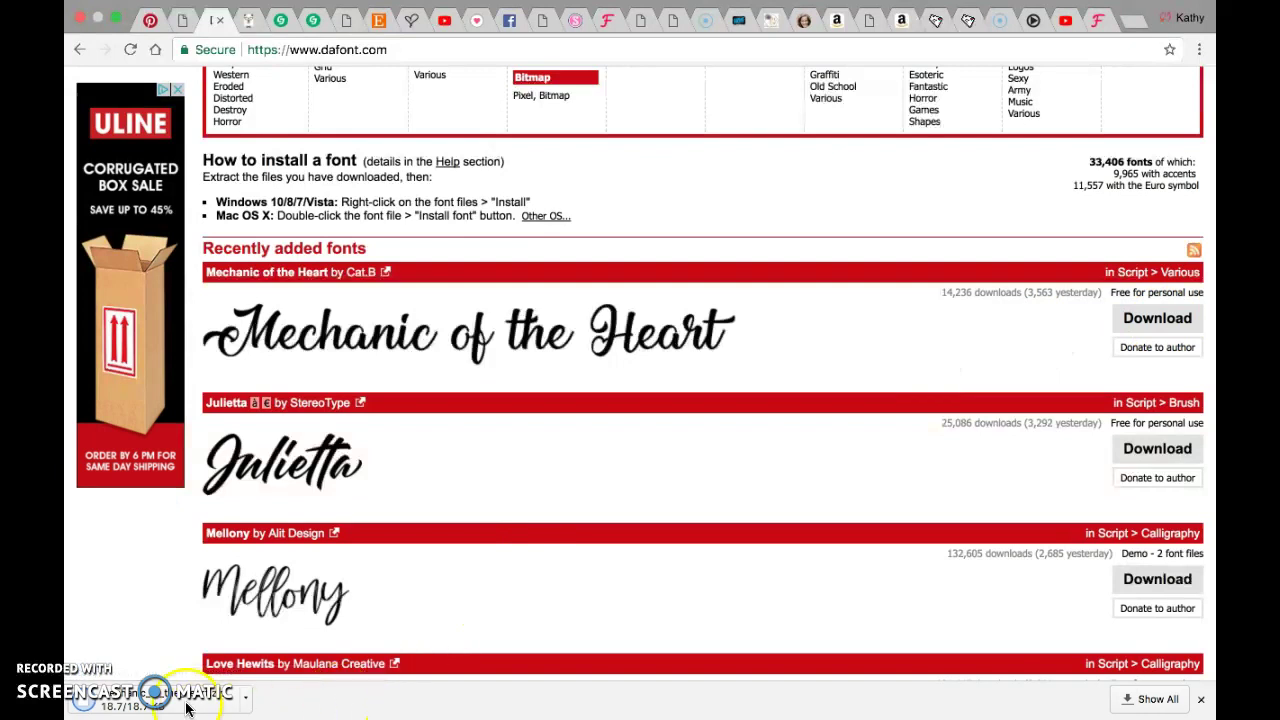
click(186, 706)
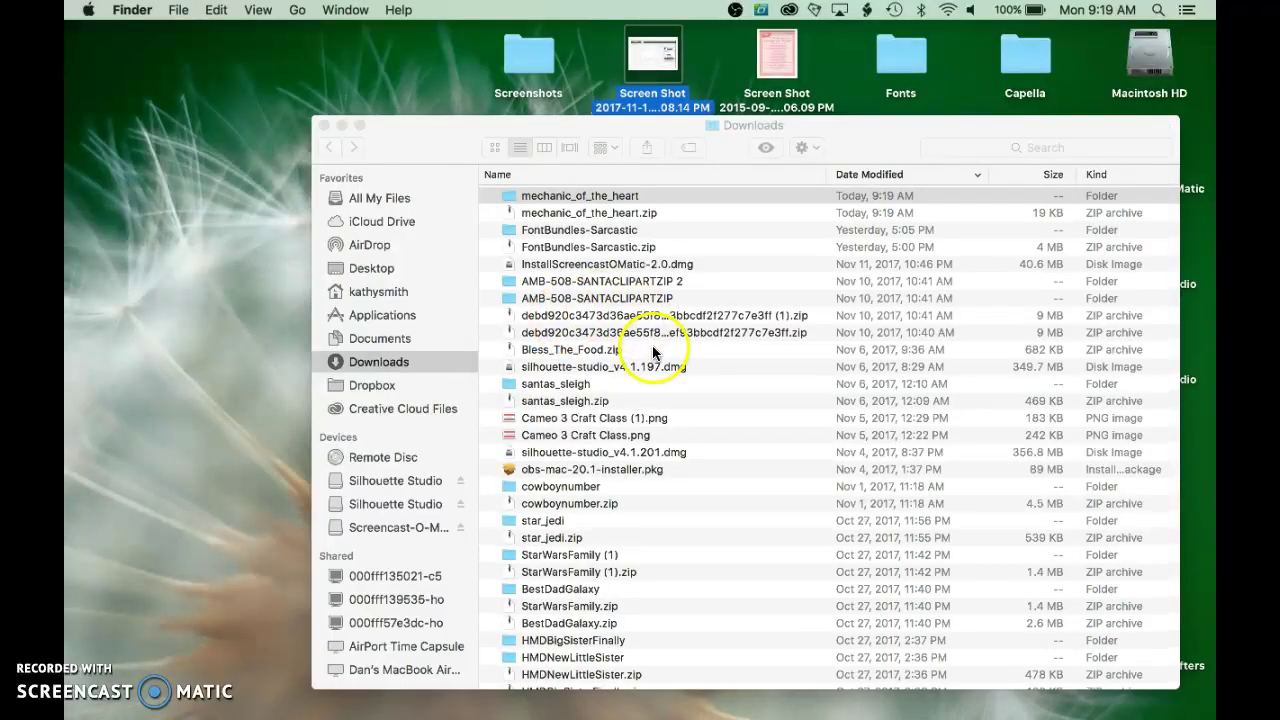
Launch Font Book from the Dock's Applications stack
mouse_move(902, 714)
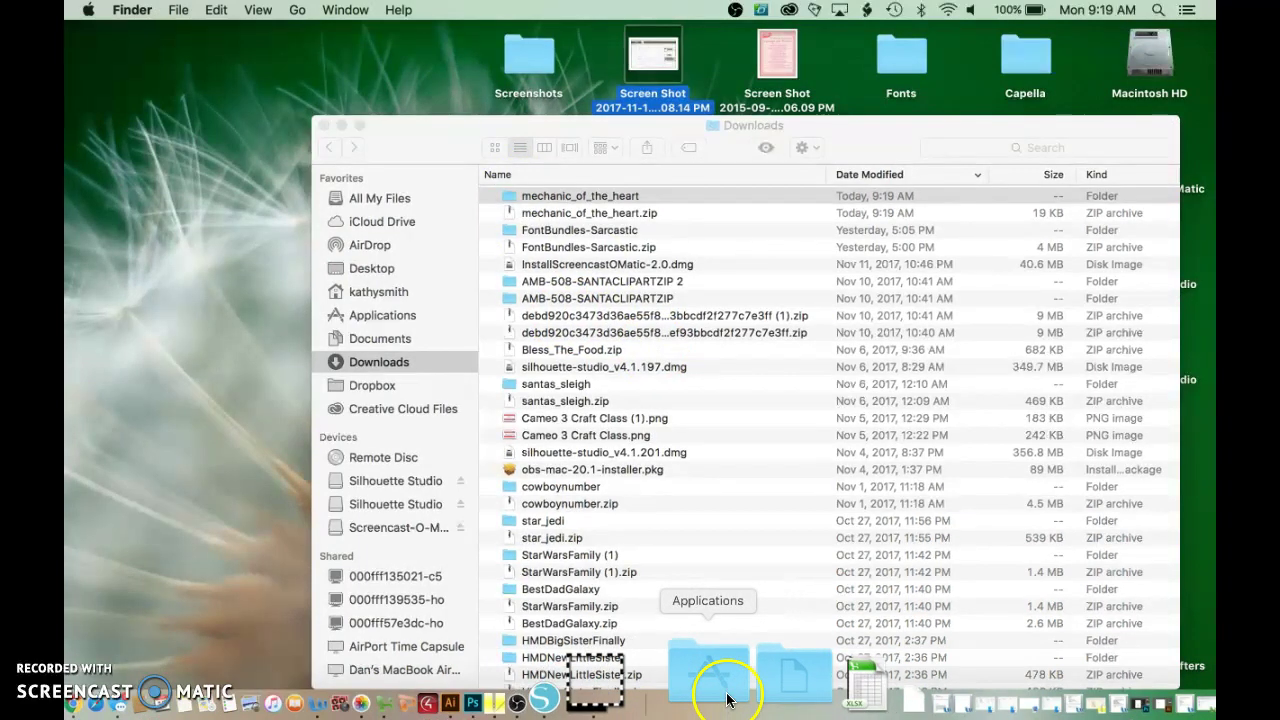
click(724, 700)
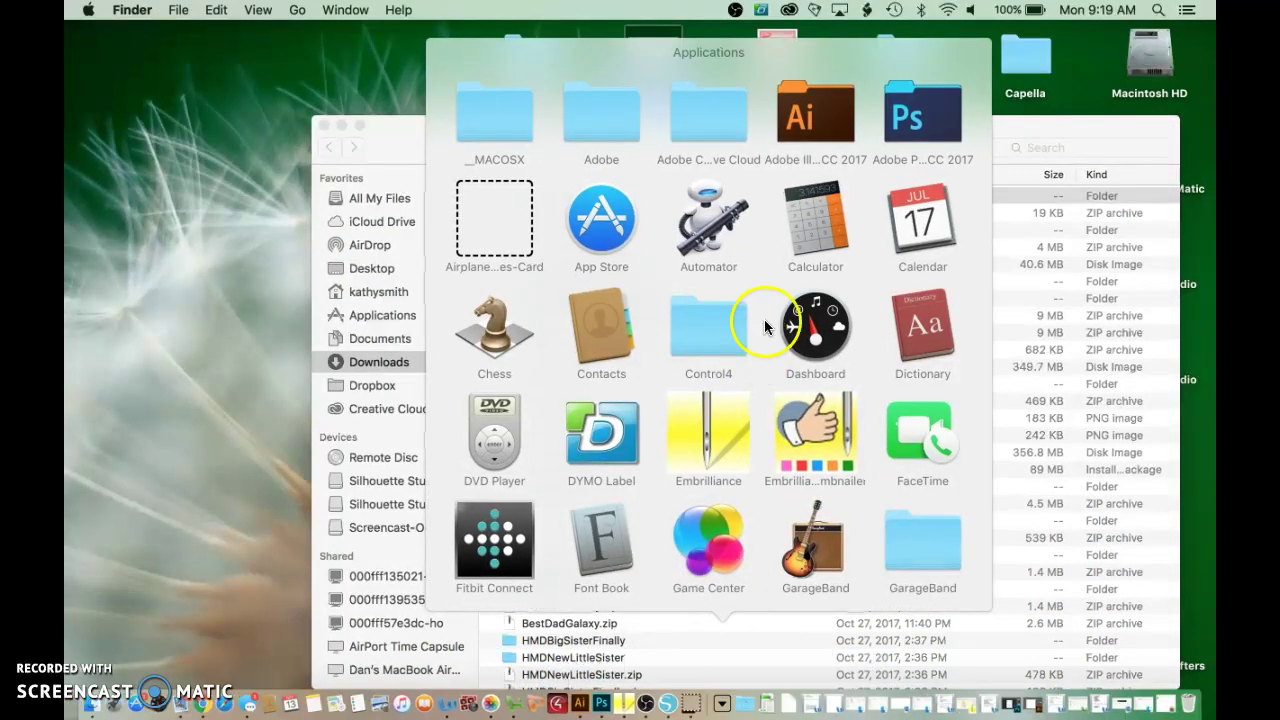
click(603, 545)
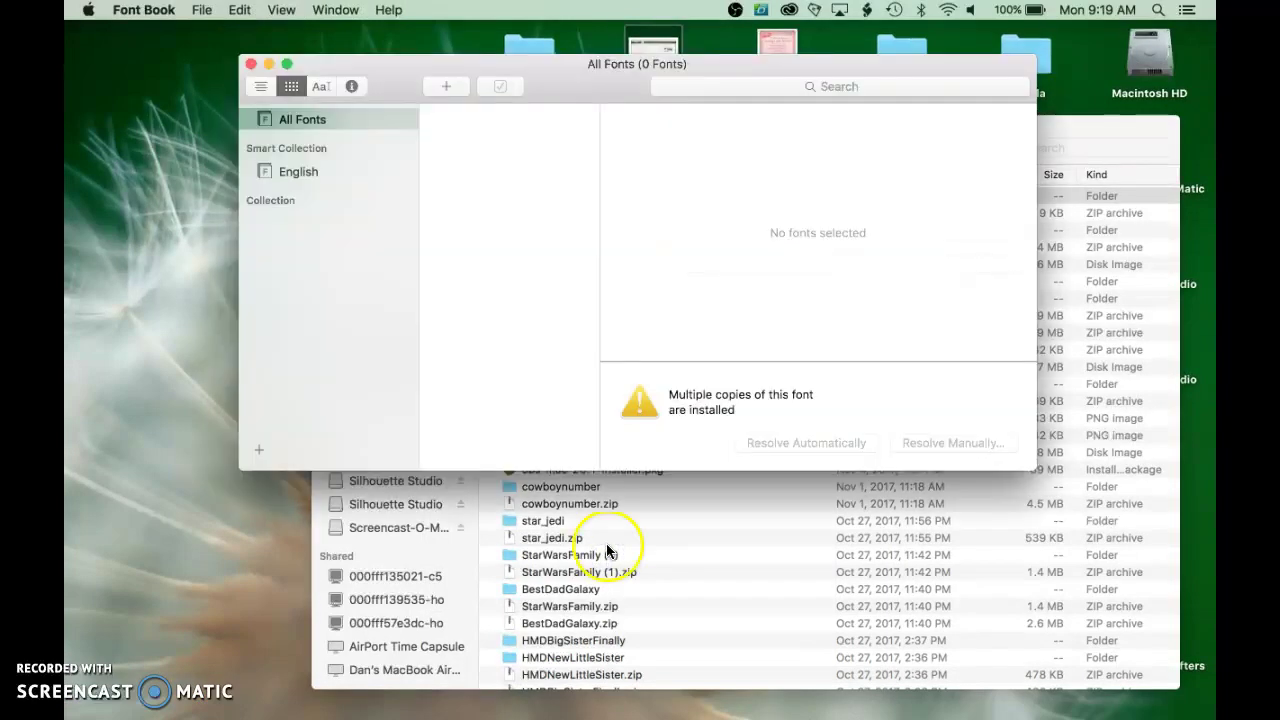
Open the mechanic_of_the_heart folder in Downloads and move its window beside Font Book
click(1103, 135)
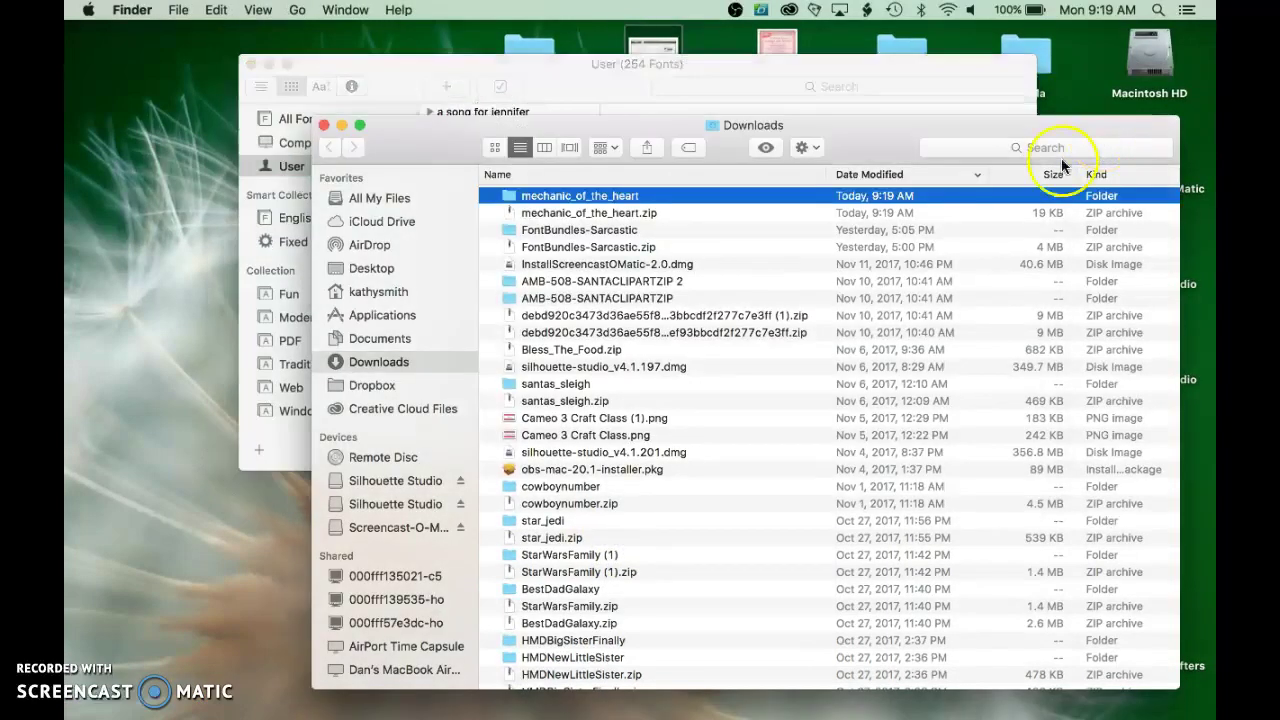
double_click(521, 195)
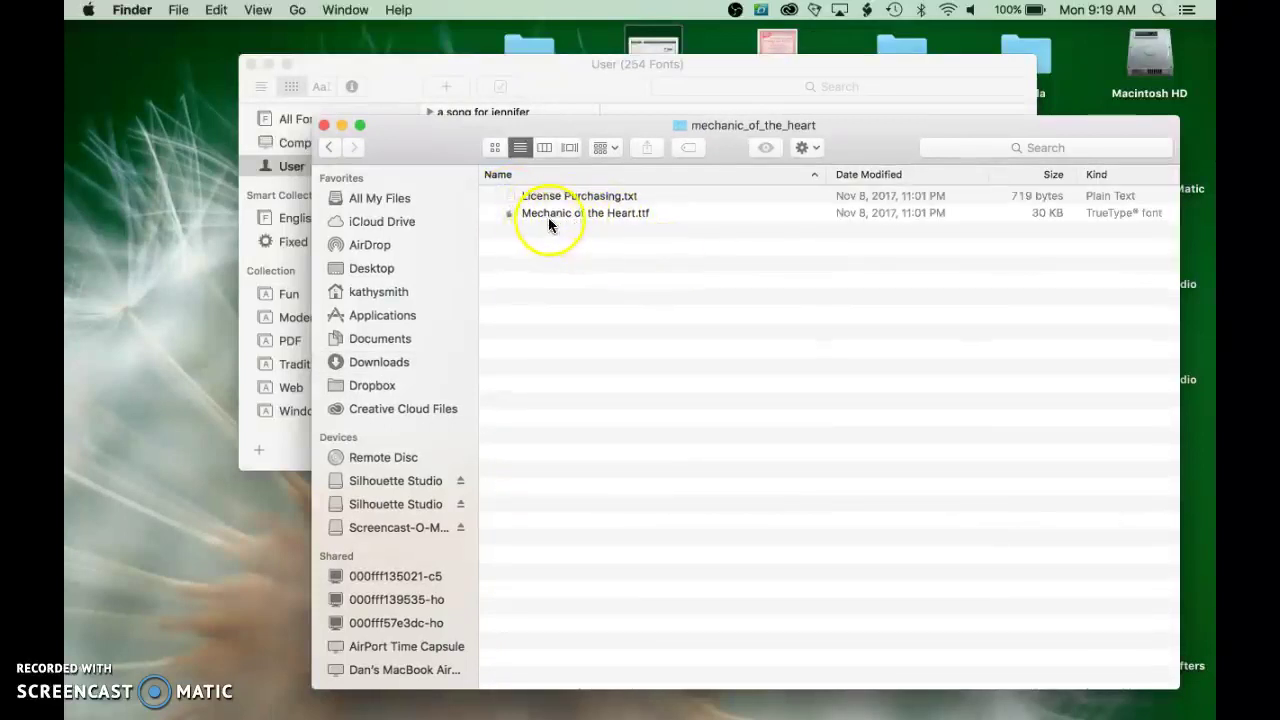
drag(579, 120, 660, 240)
Add Mechanic of the Heart.ttf to Font Book and install it despite the minor validation warning
drag(685, 326, 531, 173)
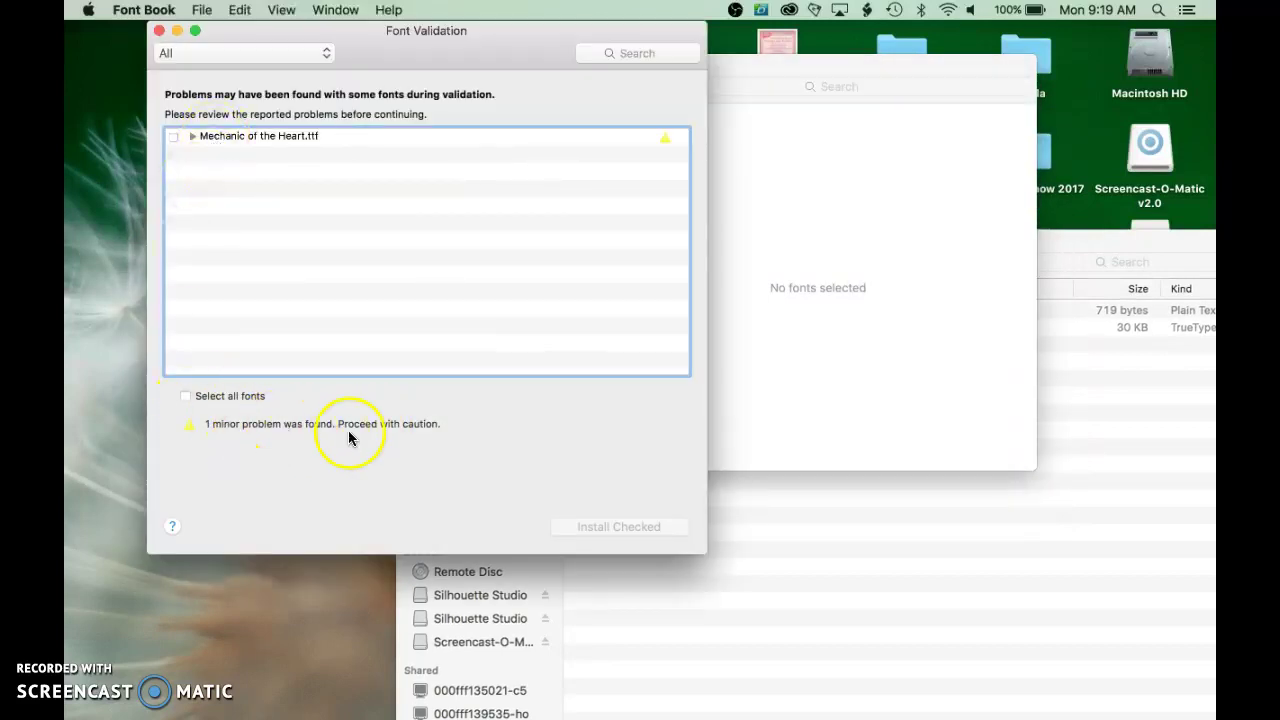
click(173, 135)
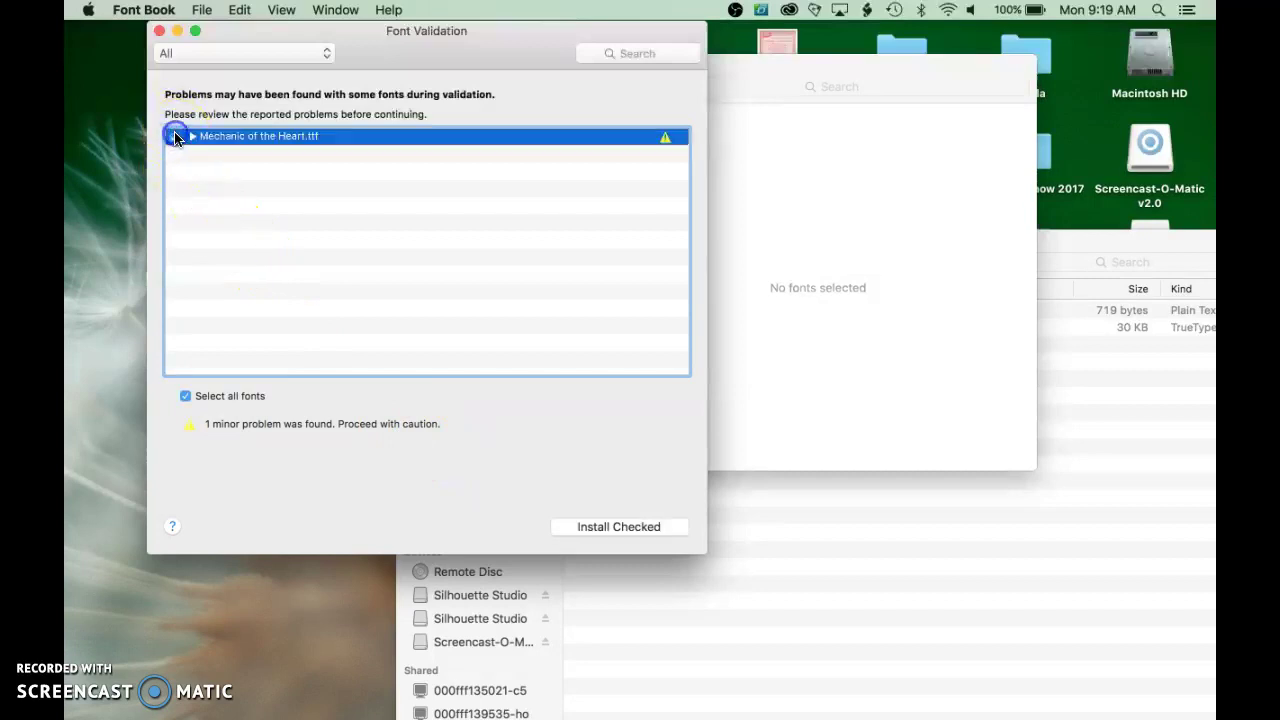
click(617, 537)
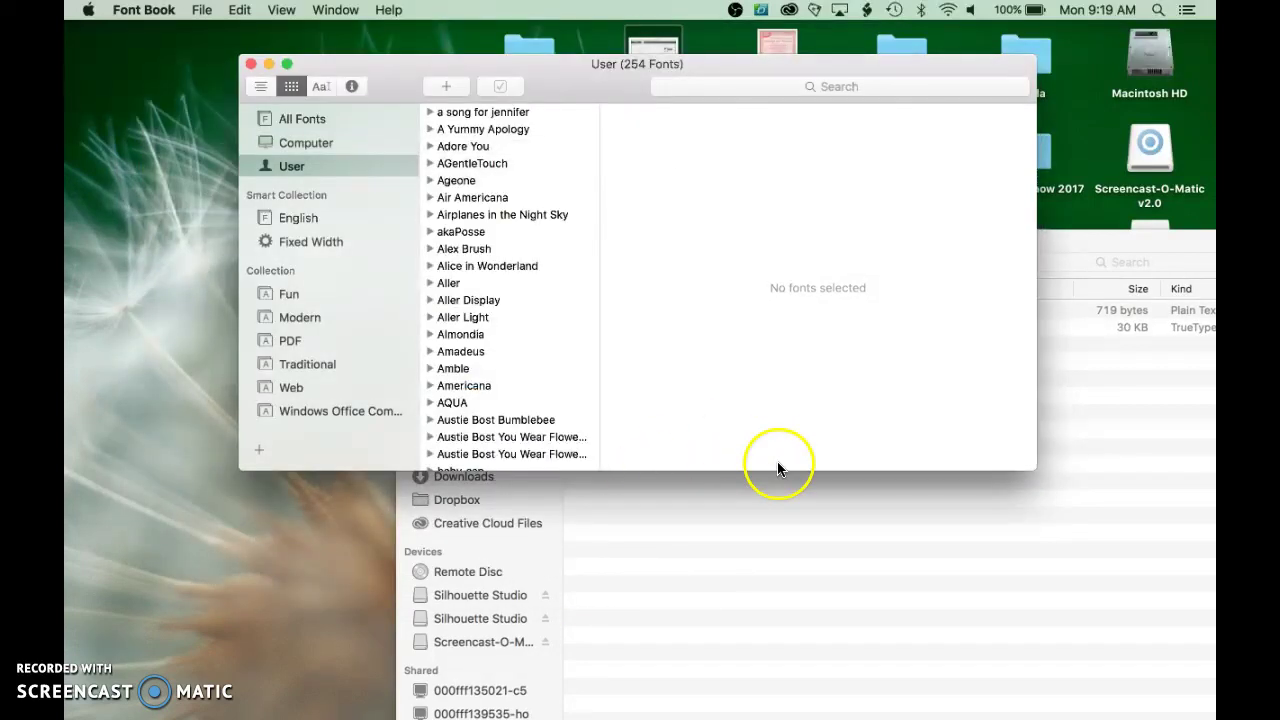
Close the font folder window and Font Book, returning to the DaFont page in Chrome
click(860, 591)
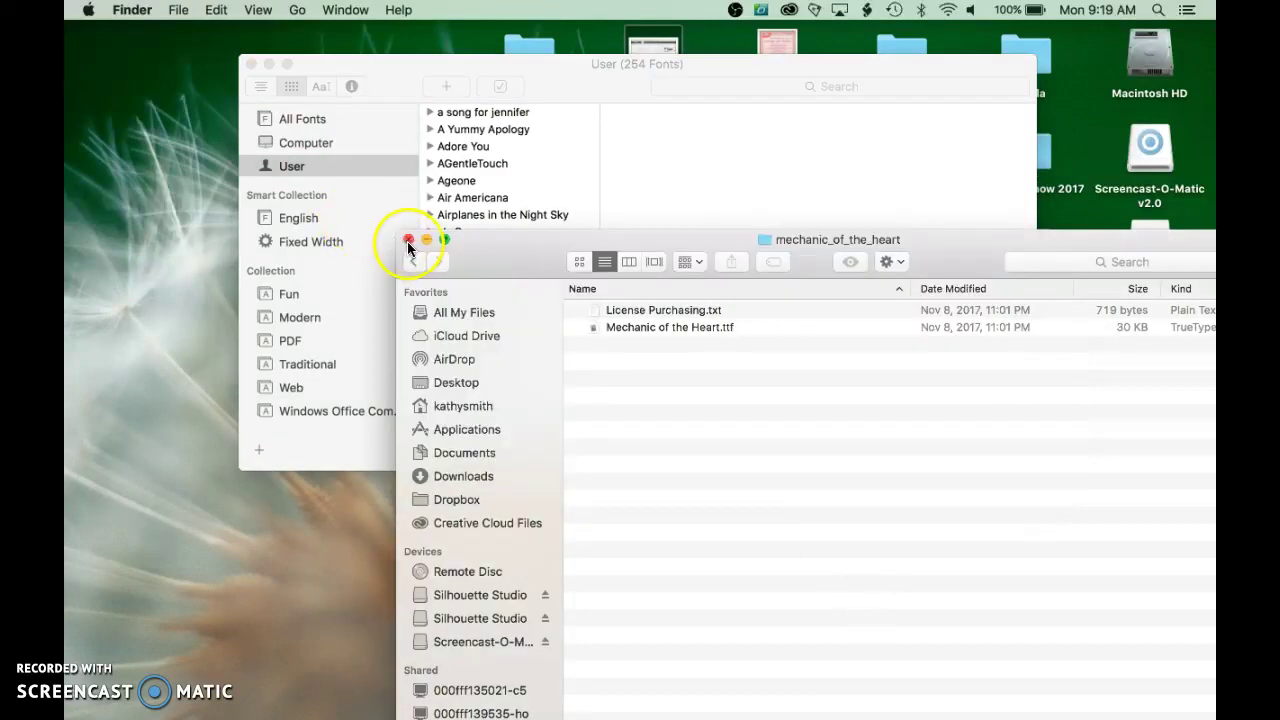
click(408, 241)
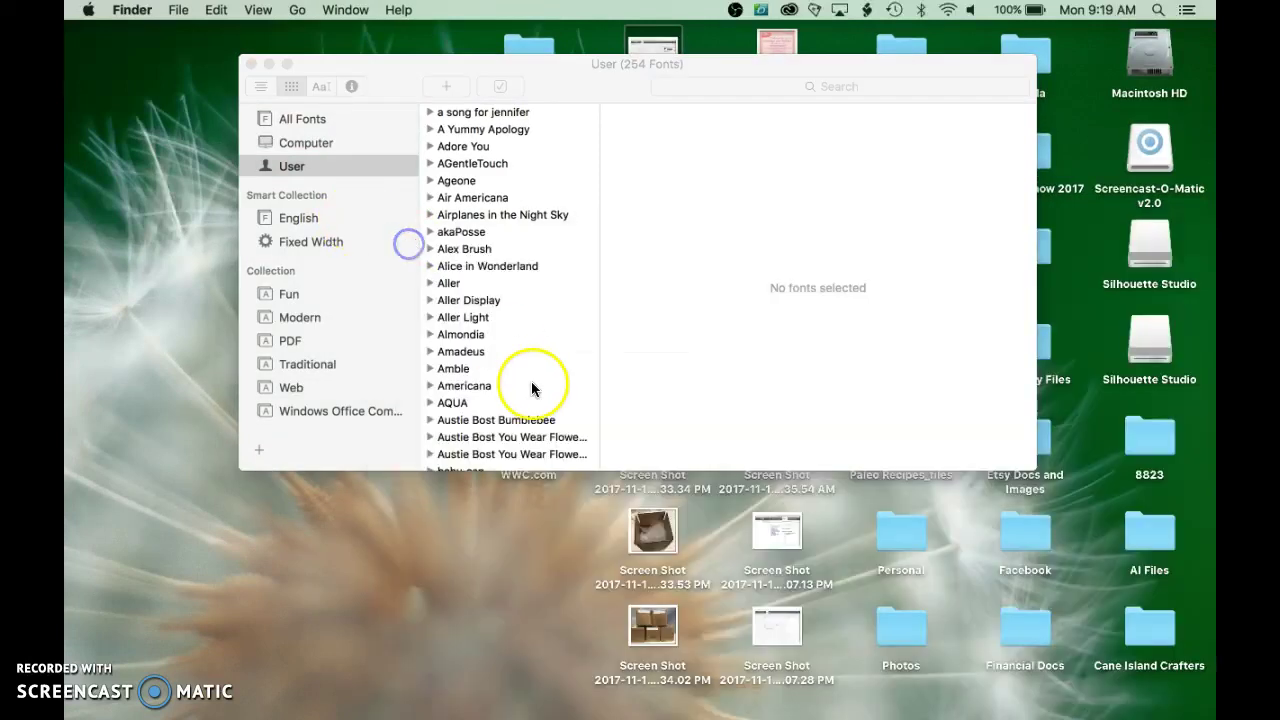
click(251, 66)
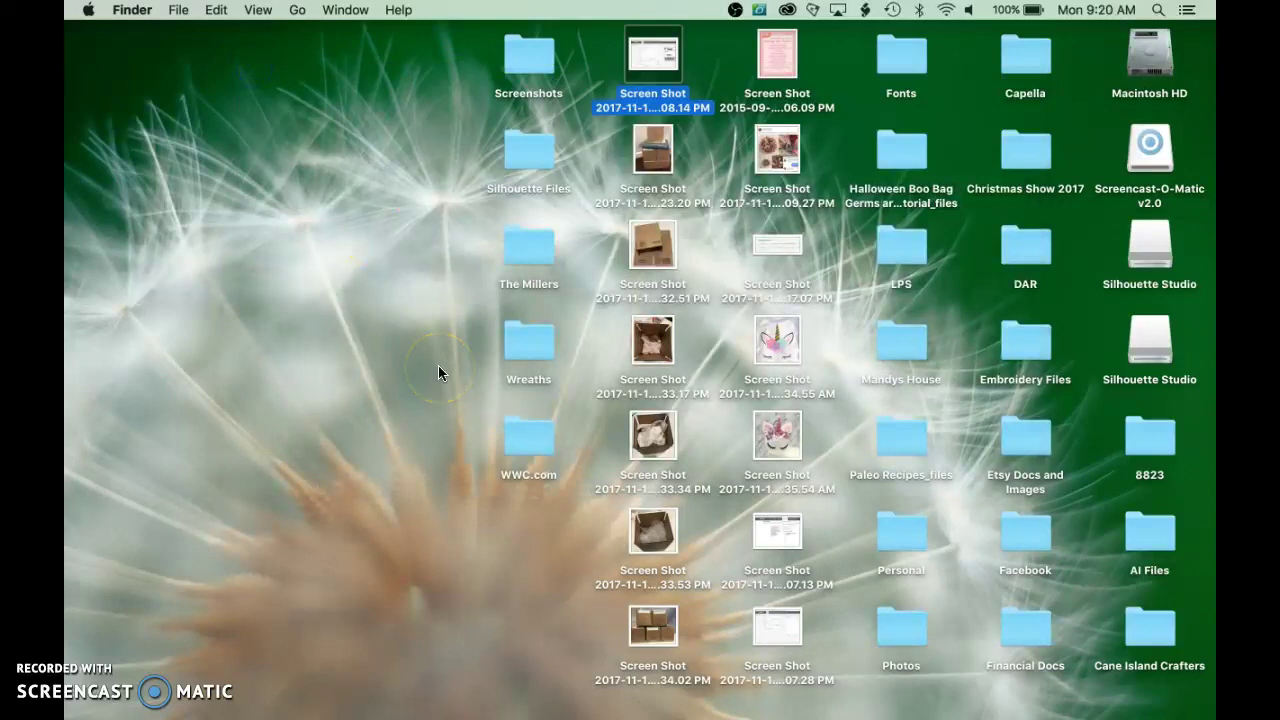
key(super+Tab)
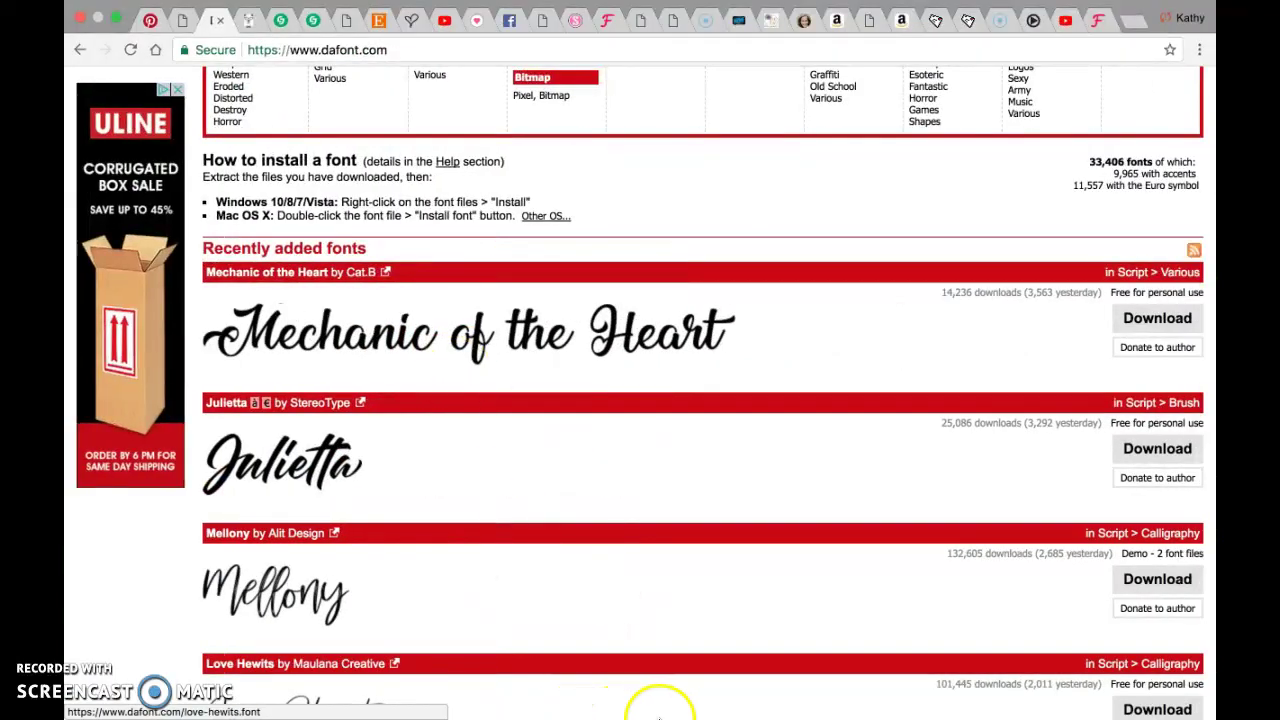
mouse_move(659, 716)
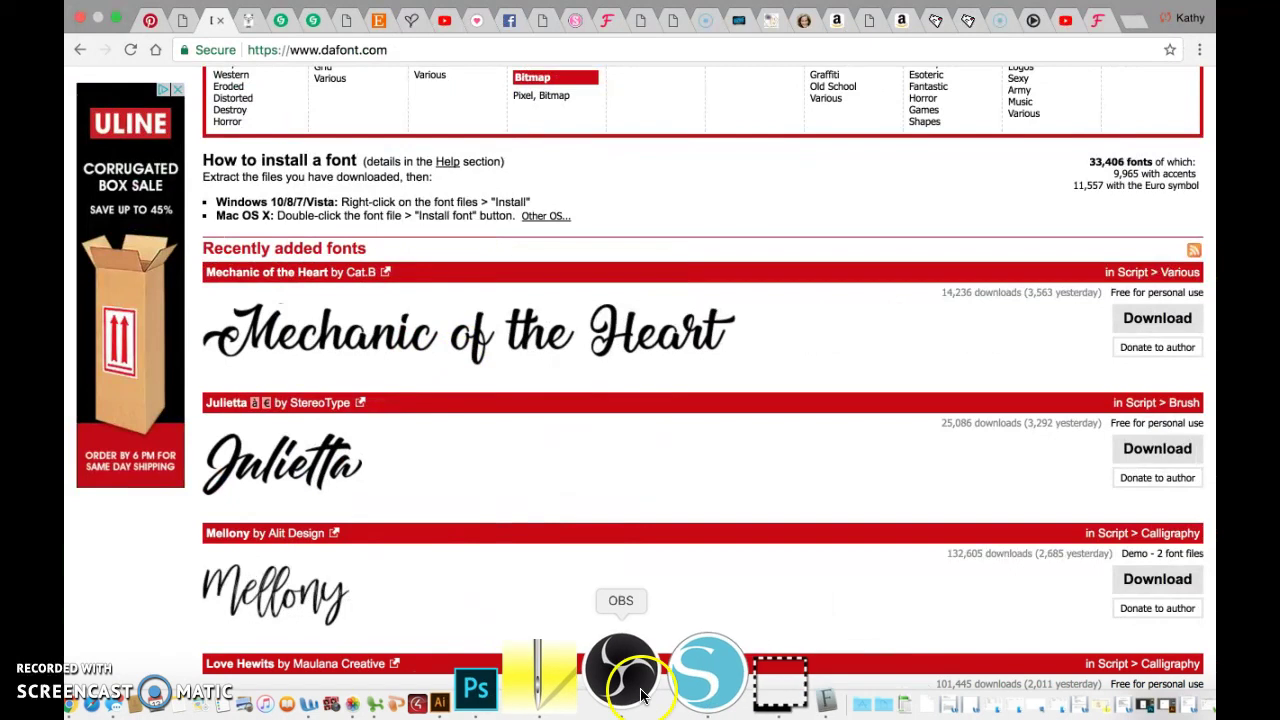
Switch to Silhouette Studio and add a 'Test' text object to the page
click(650, 670)
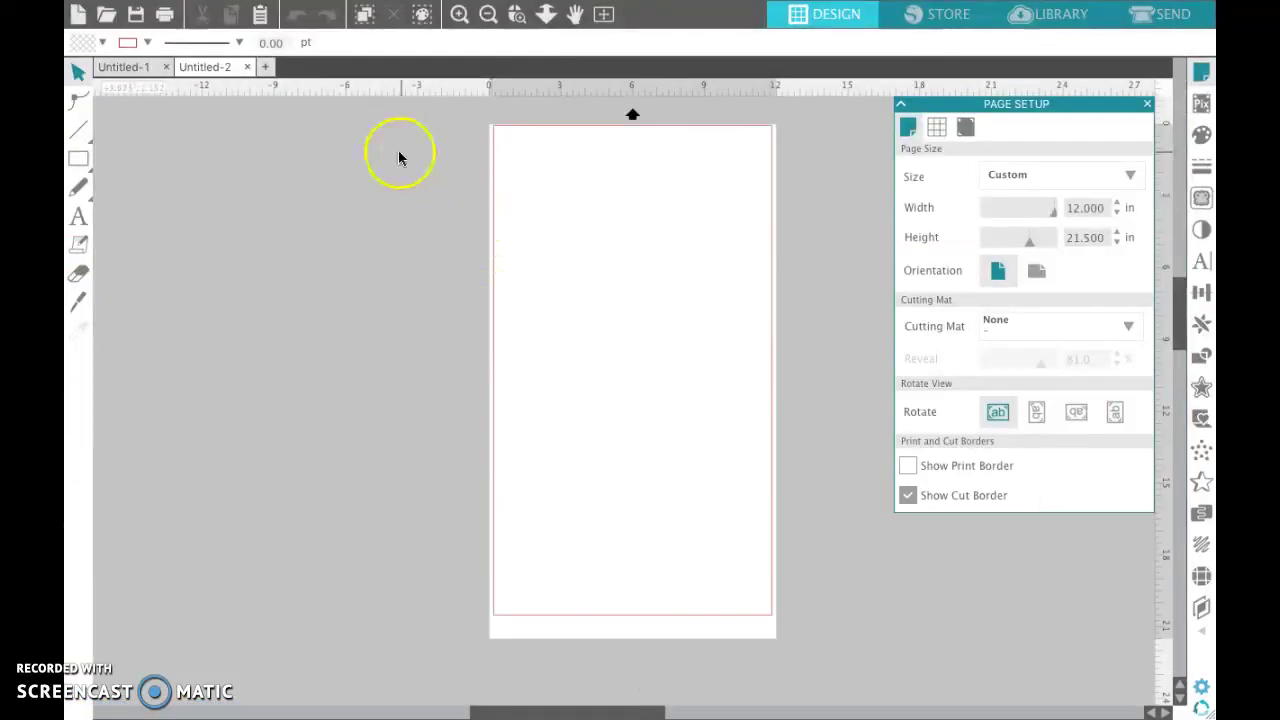
click(80, 214)
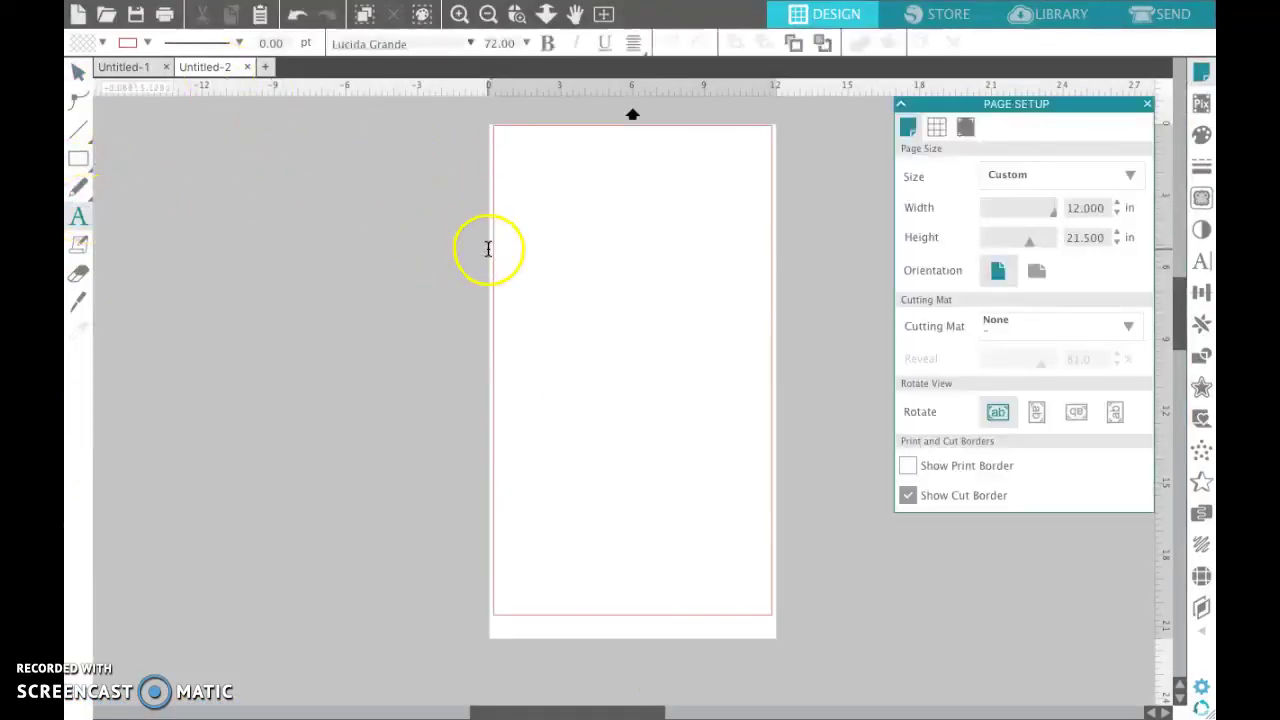
click(539, 262)
text(Test)
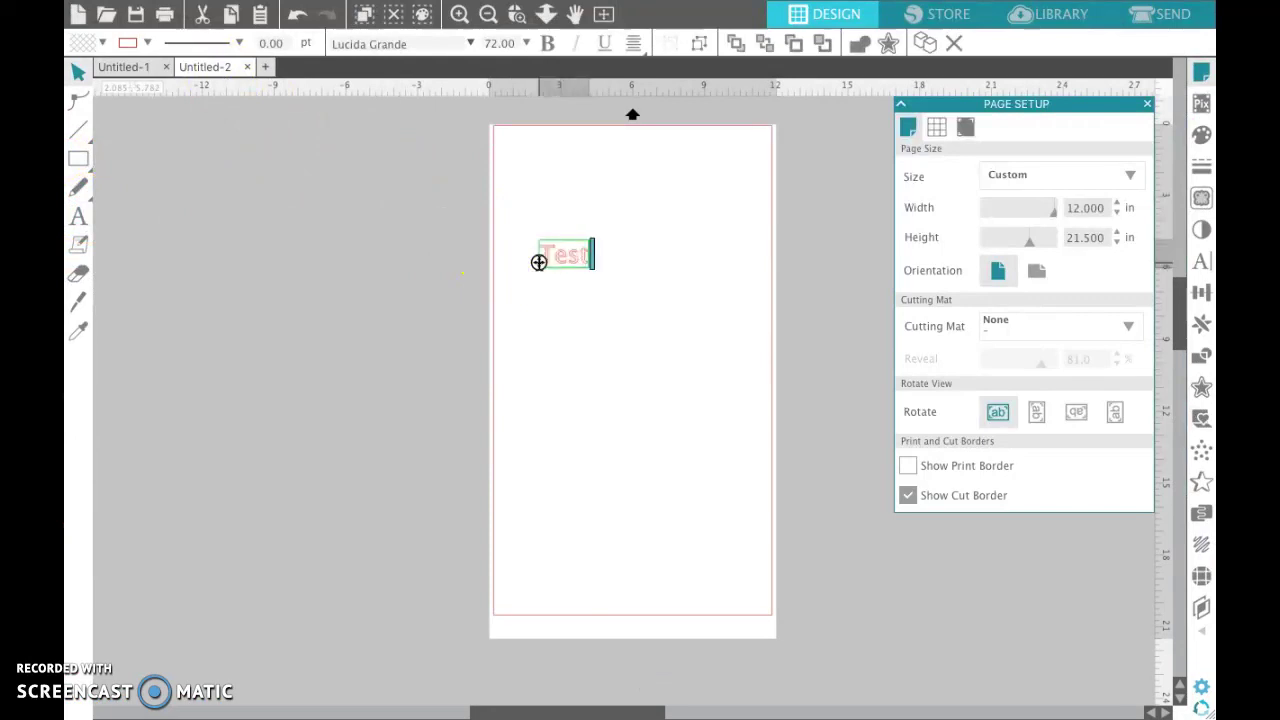
click(645, 358)
Try choosing the new font for Test; it isn't offered, so Lucida Grande remains
click(566, 256)
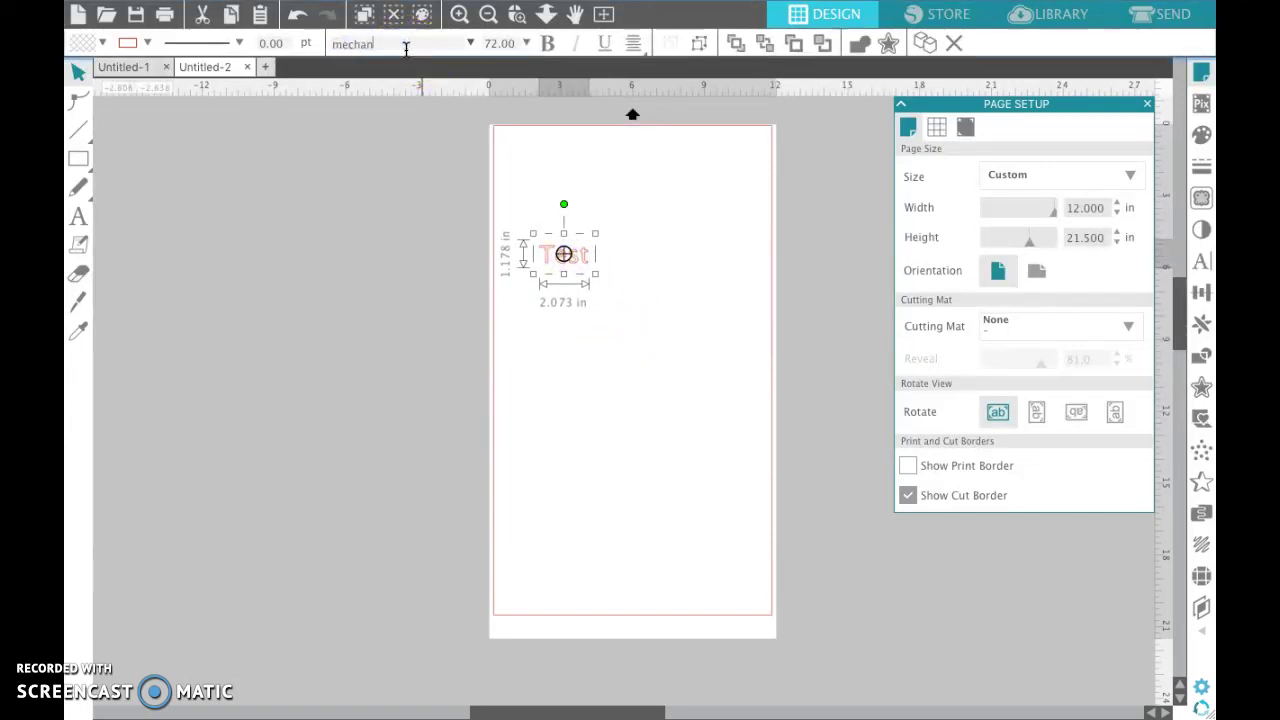
click(441, 46)
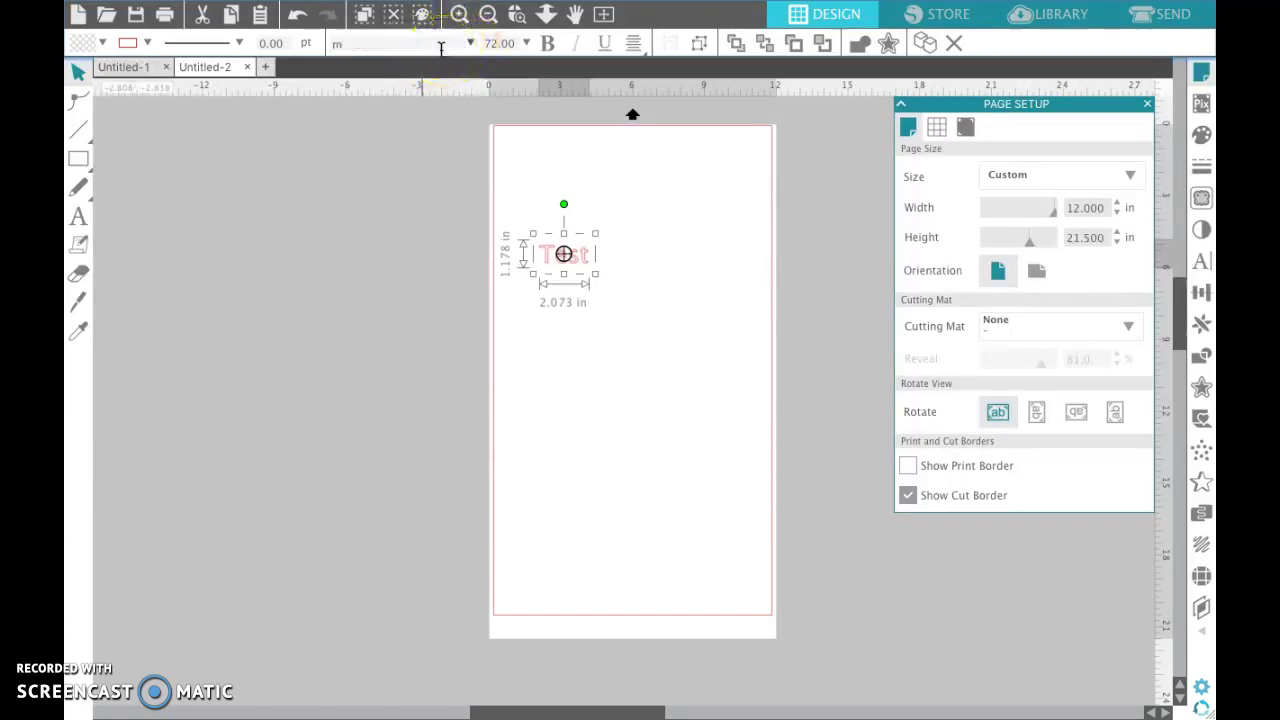
click(391, 137)
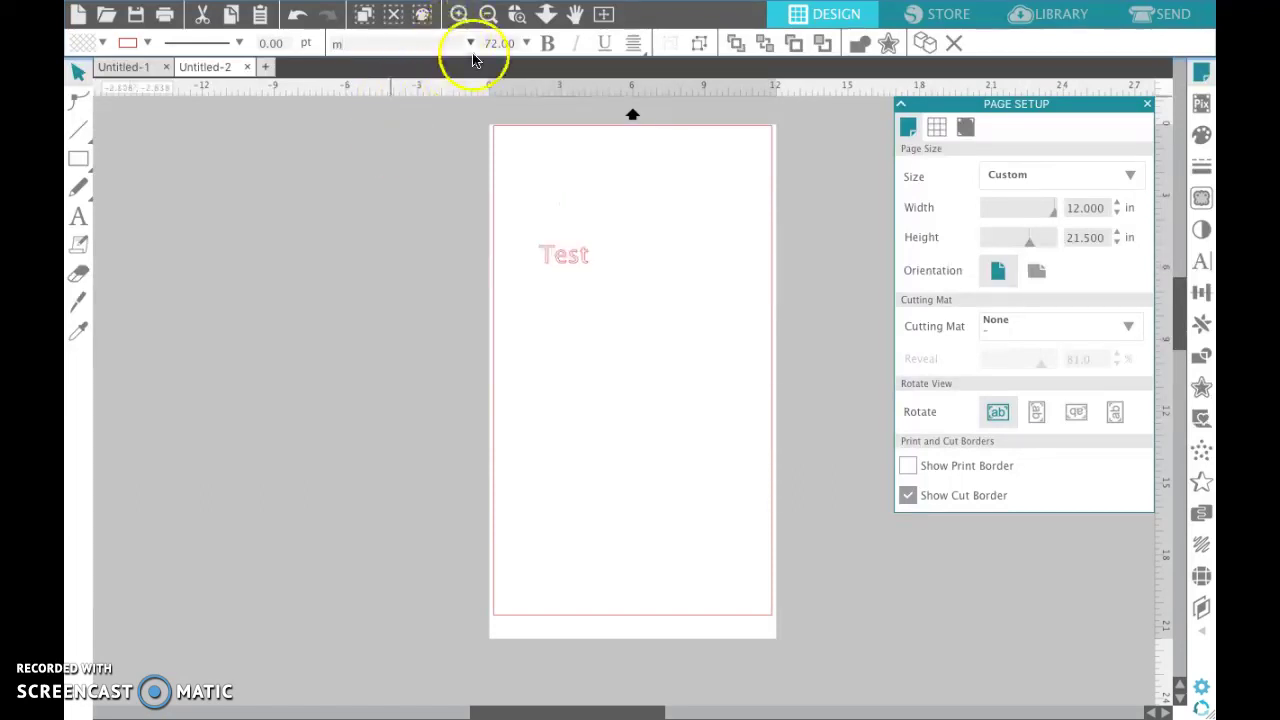
click(566, 257)
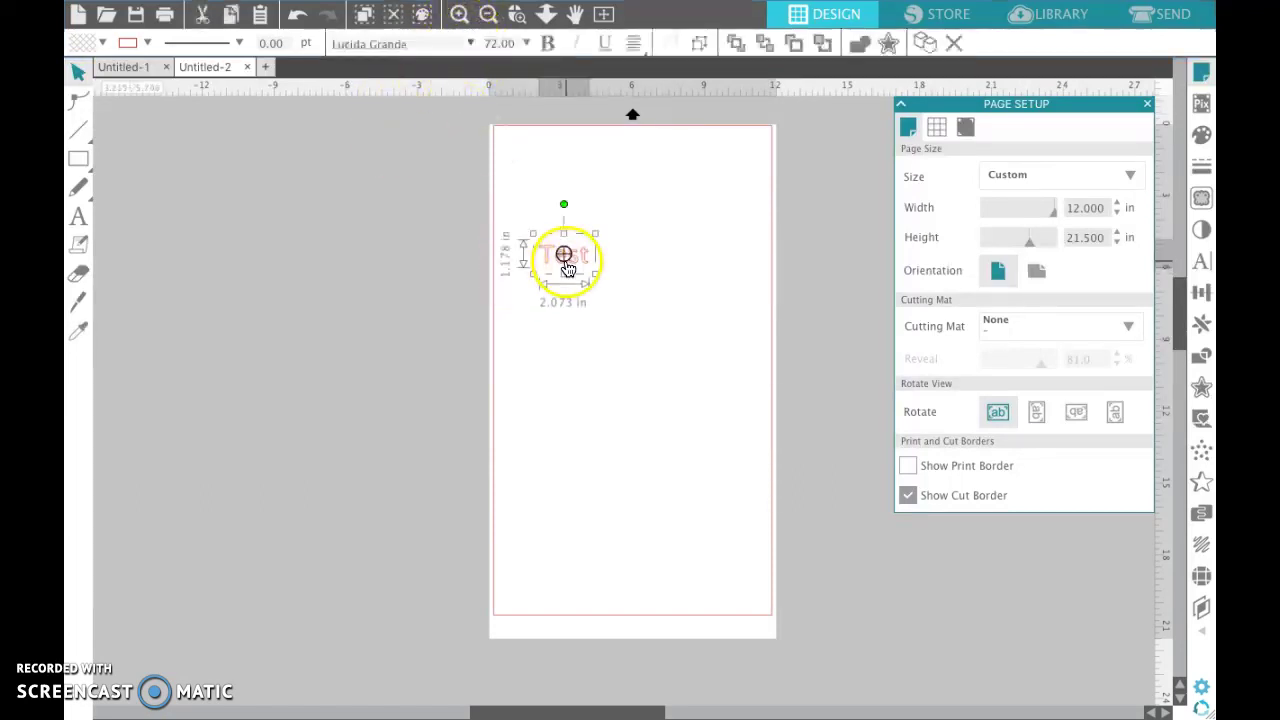
click(438, 338)
Quit Silhouette Studio, discarding the unsaved Test document
mouse_move(110, 3)
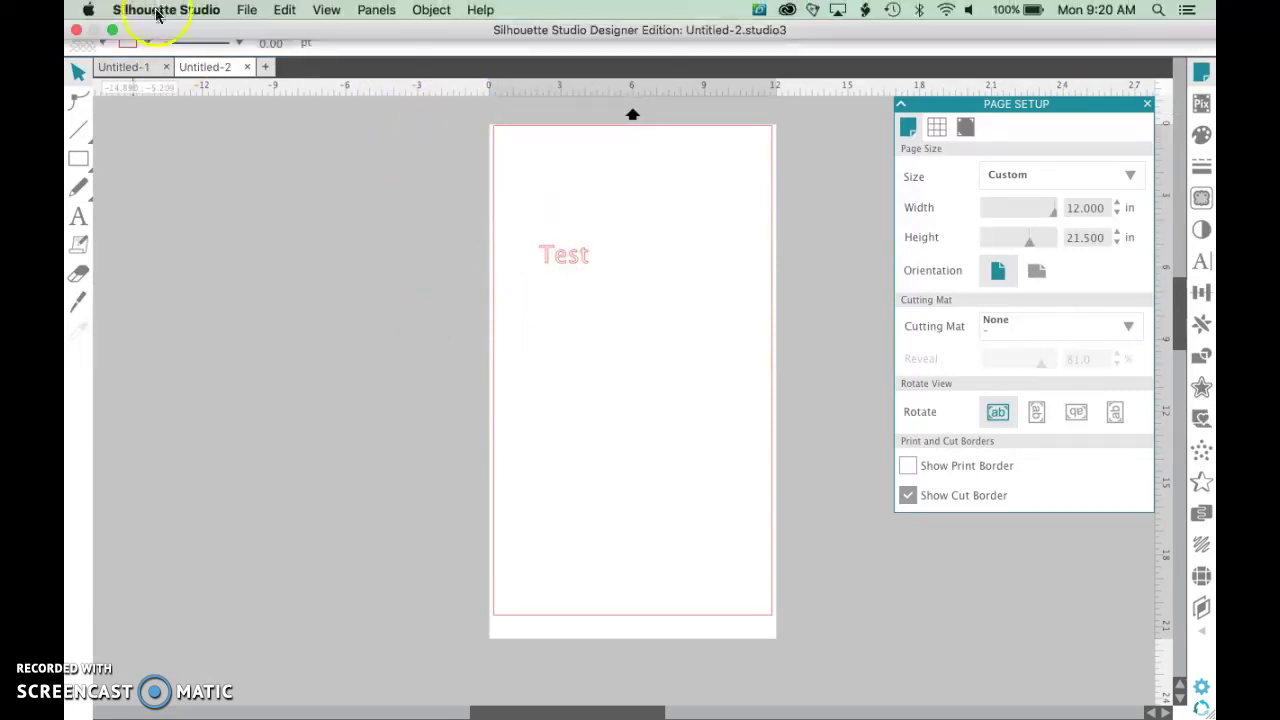
click(166, 9)
click(147, 150)
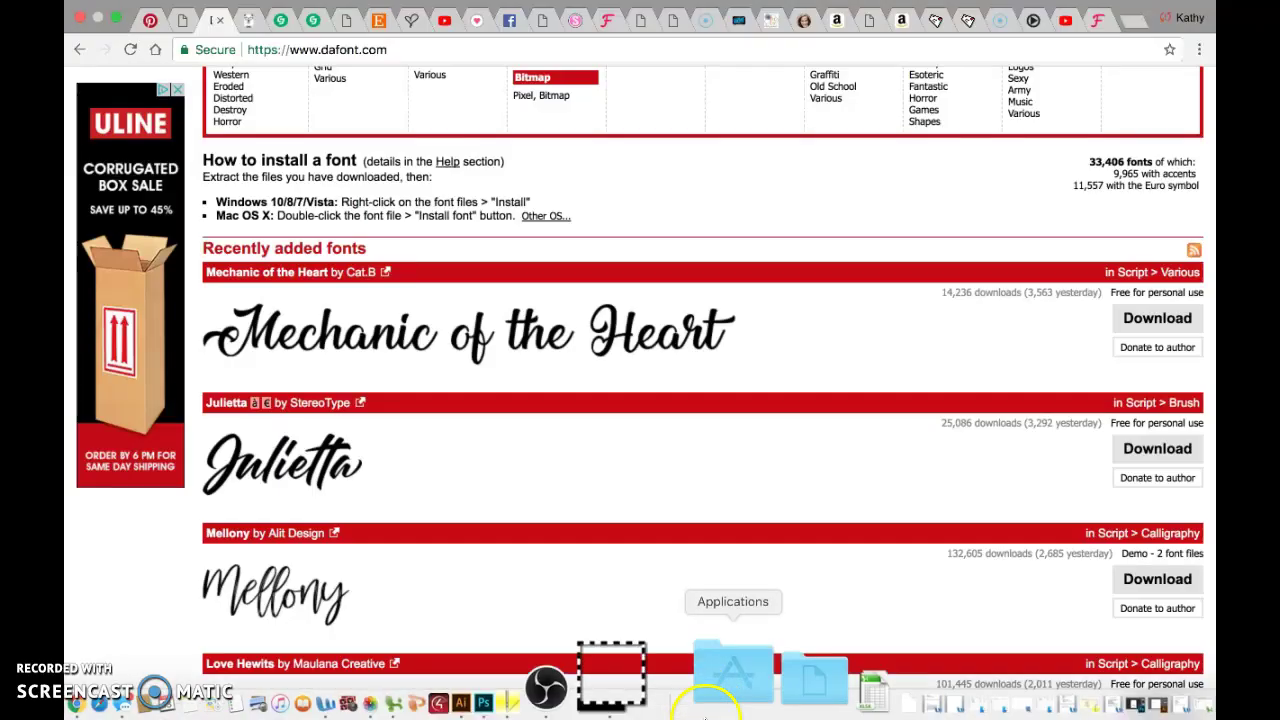
Relaunch Silhouette Studio from the Applications stack and bring it to the front
click(705, 685)
scroll(755, 518, down, 15)
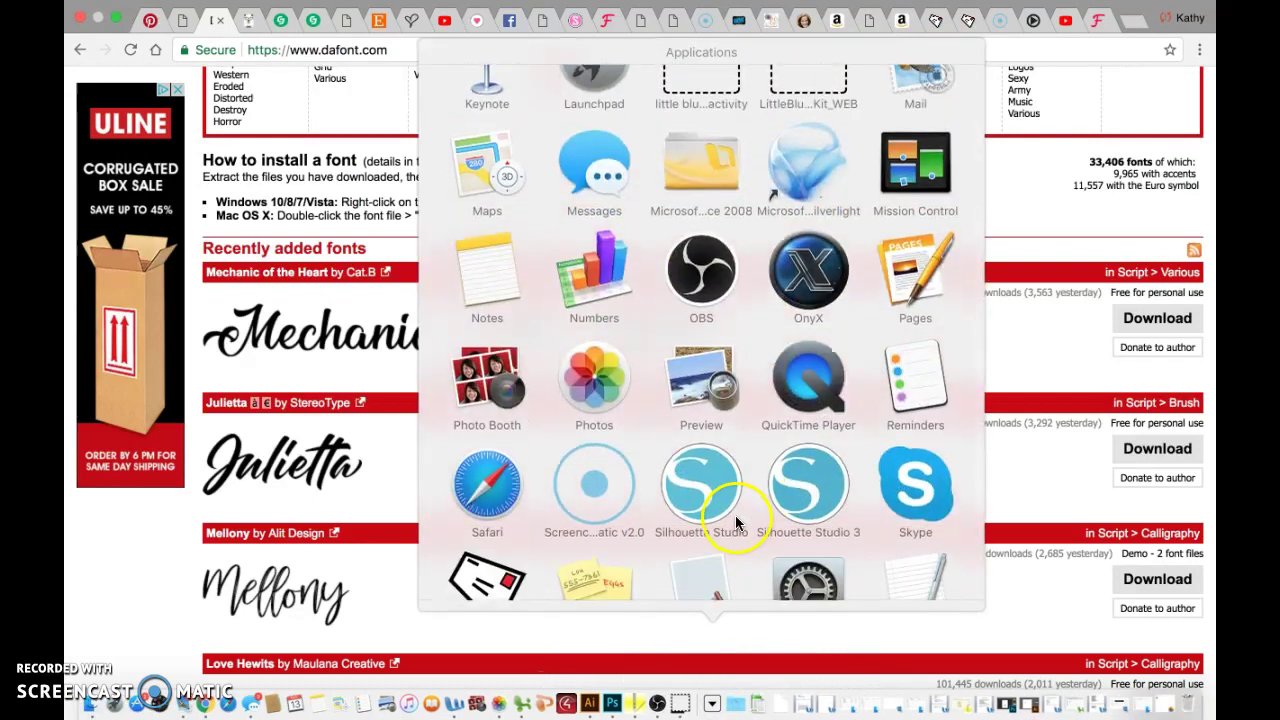
click(720, 488)
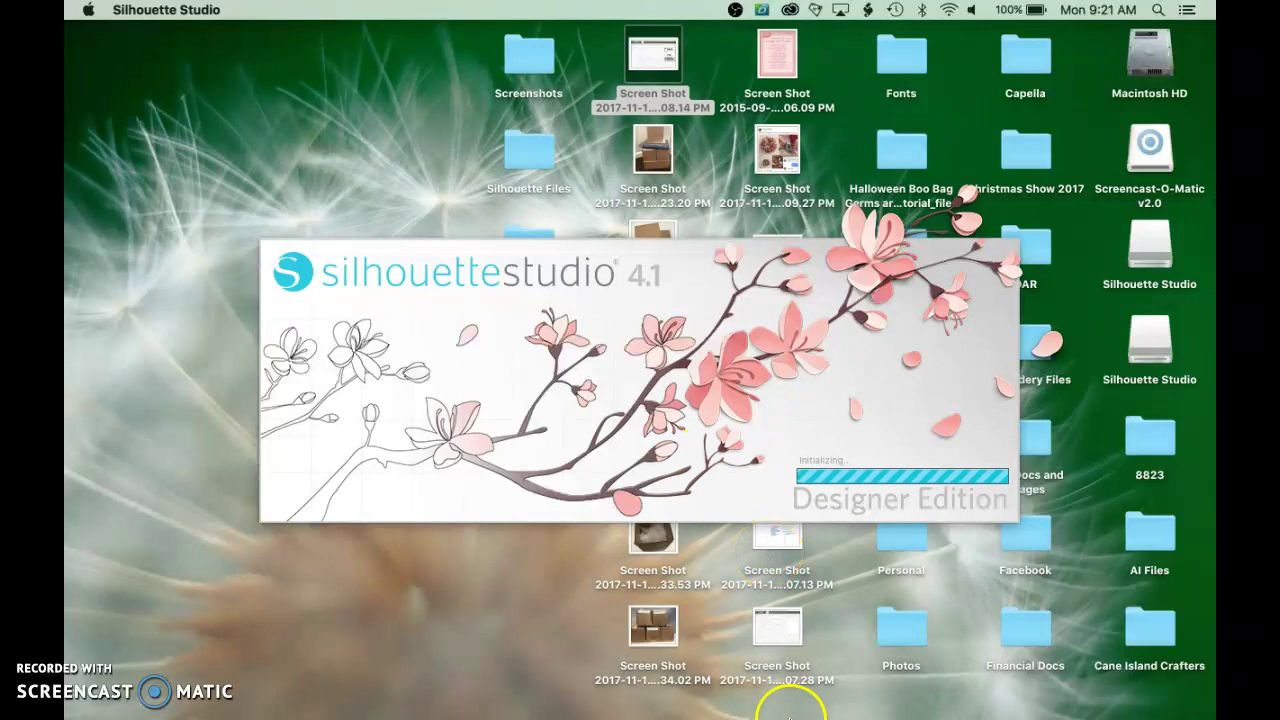
mouse_move(790, 716)
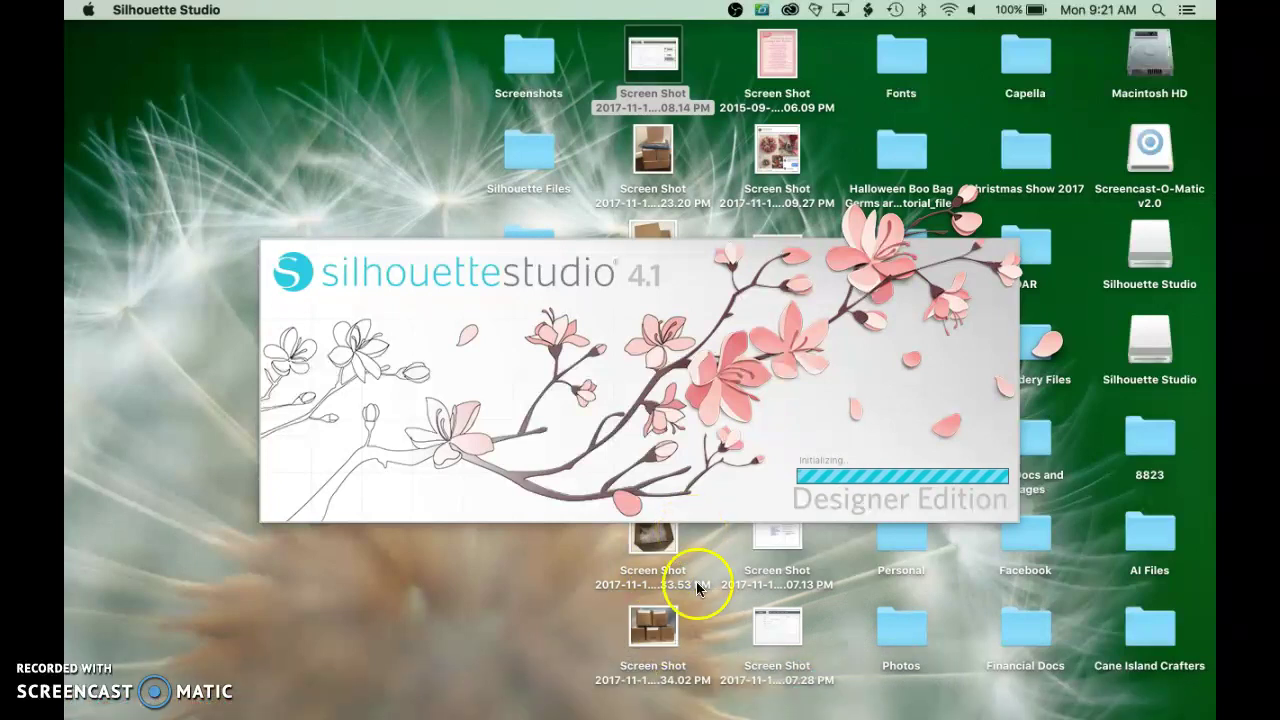
mouse_move(690, 712)
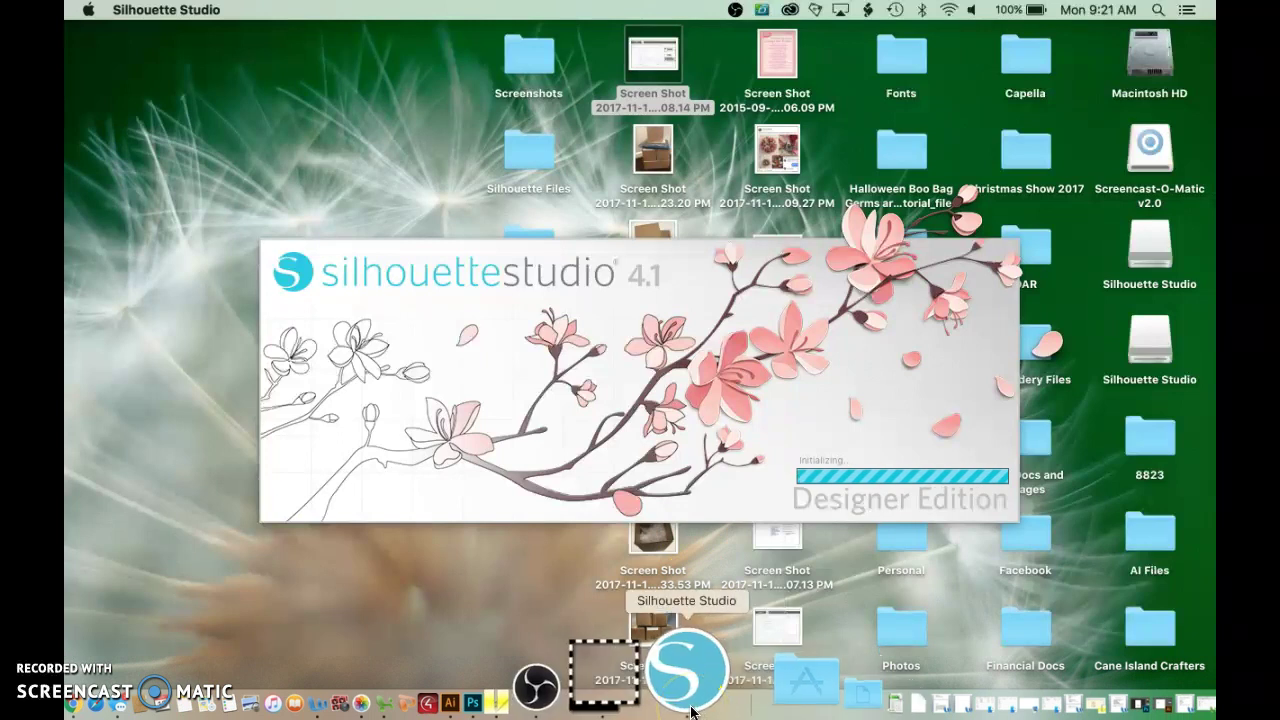
click(664, 597)
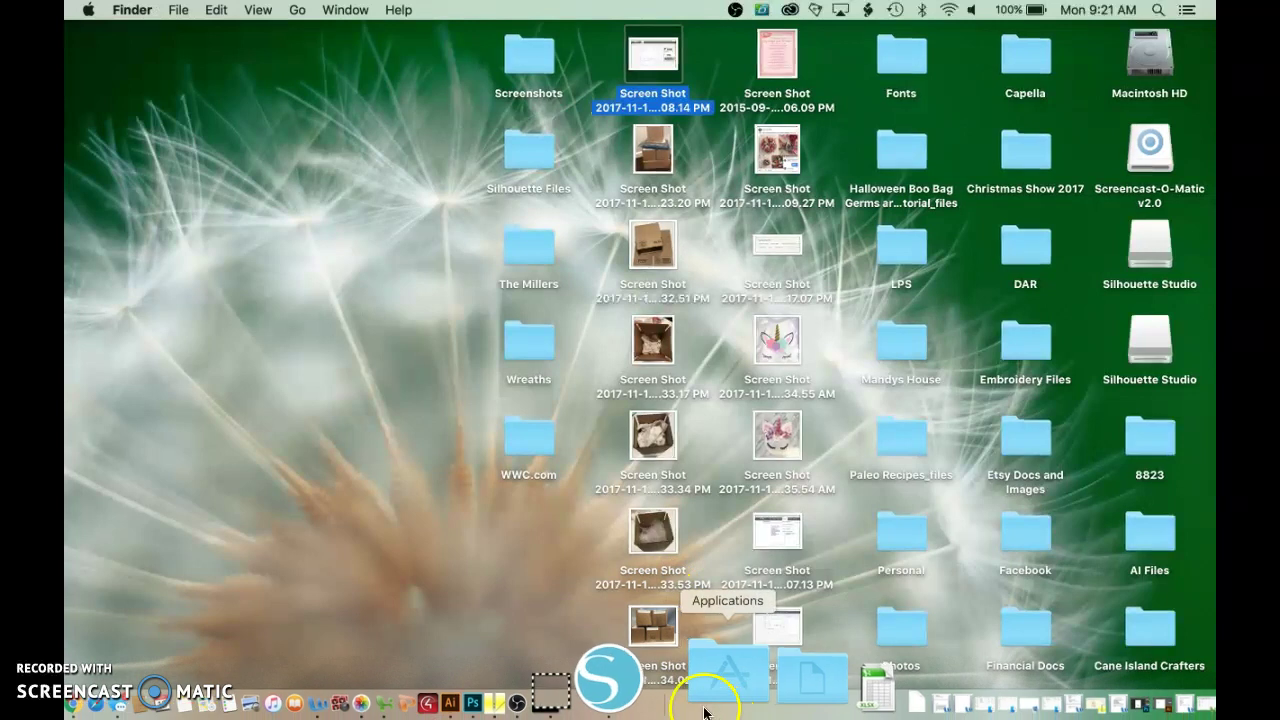
click(690, 695)
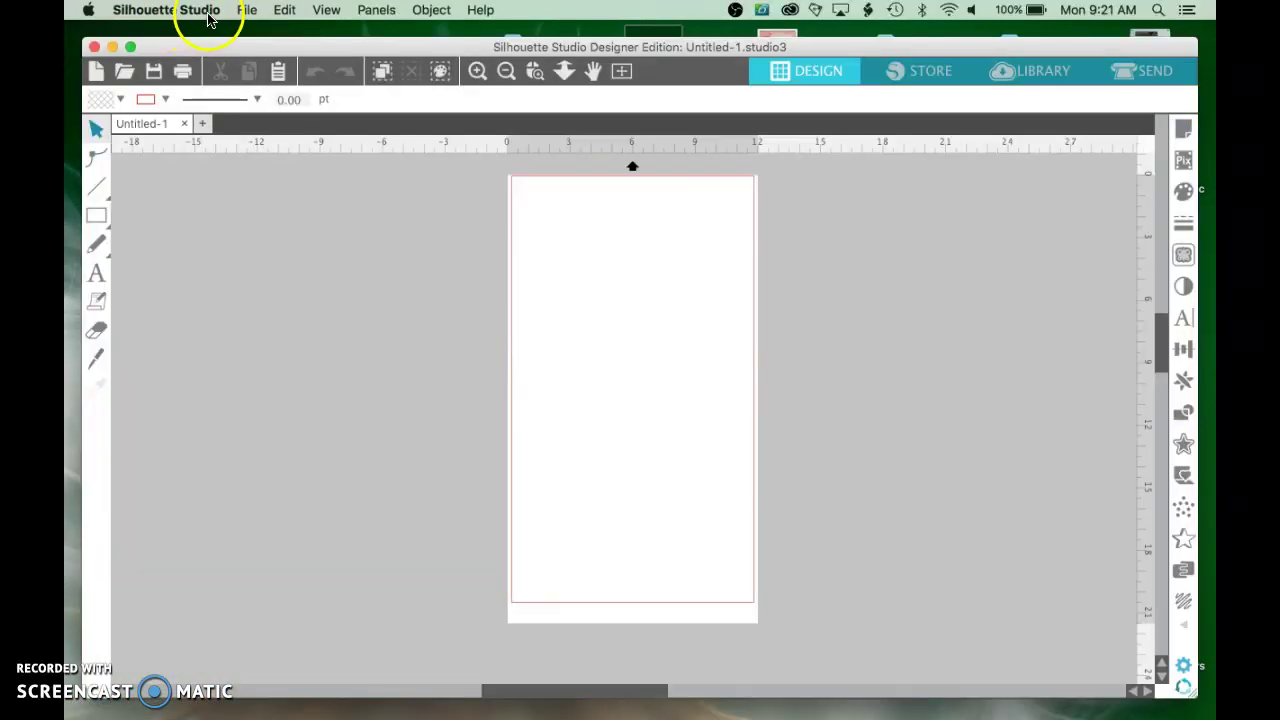
Add a 'test' text object near the top-left of the blank Untitled-1 page
mouse_move(98, 248)
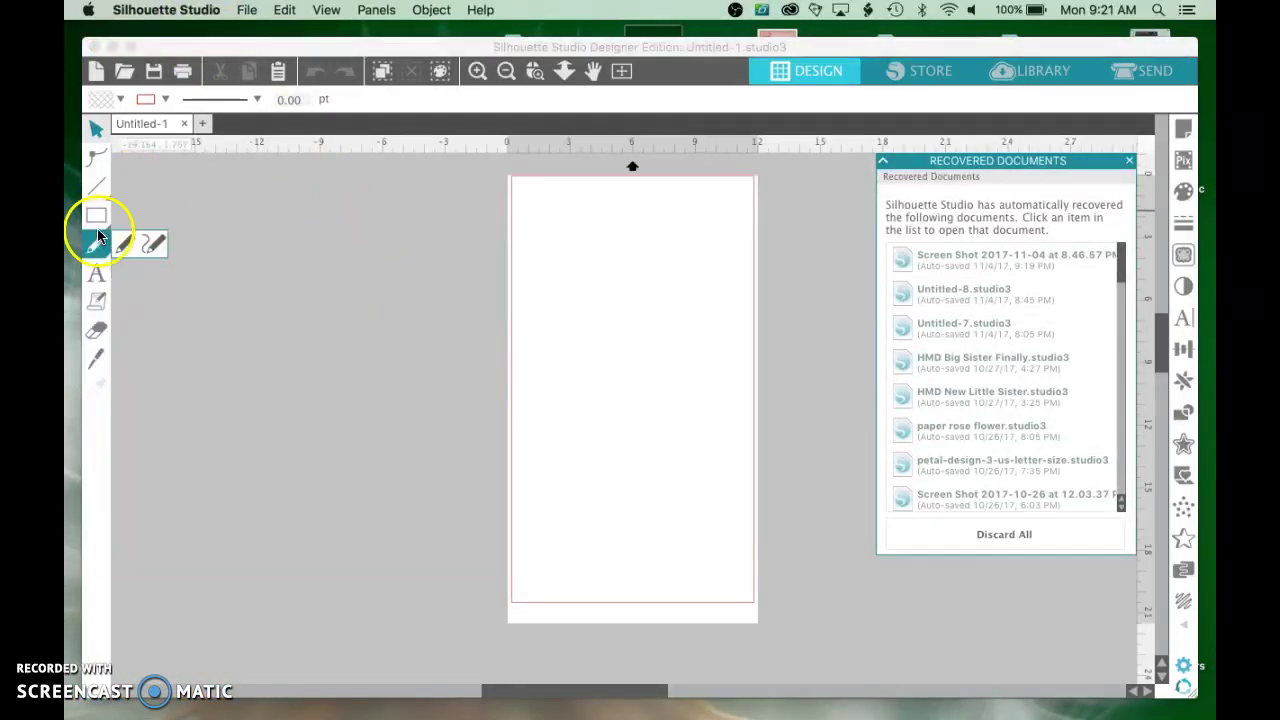
click(97, 270)
click(557, 277)
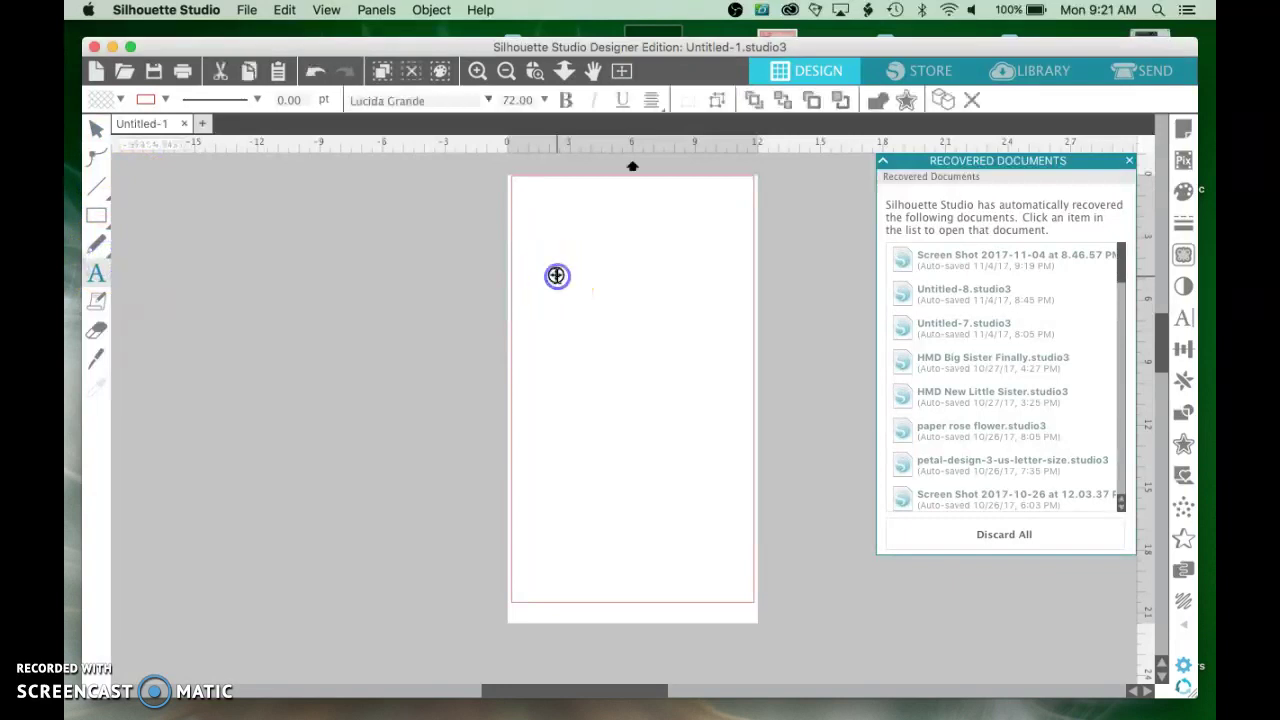
text(tes)
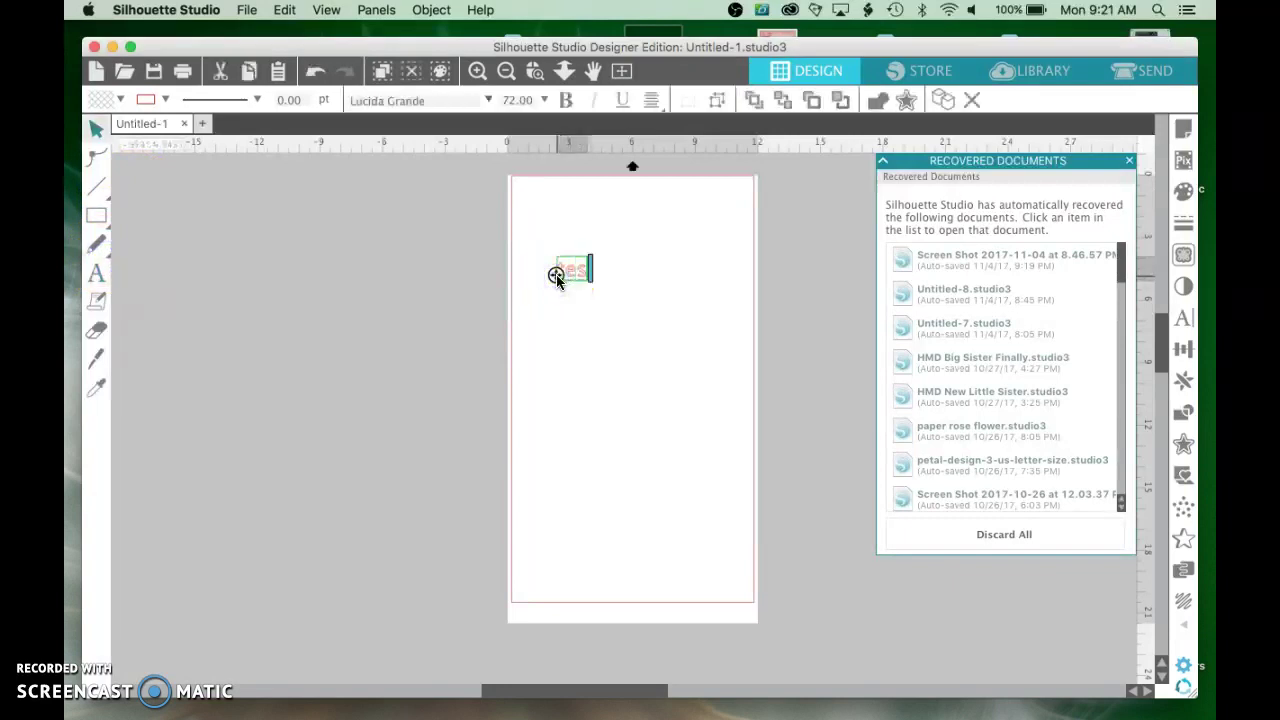
text(t)
click(574, 317)
Select the test text and clear the Lucida Grande name from the font field
click(576, 272)
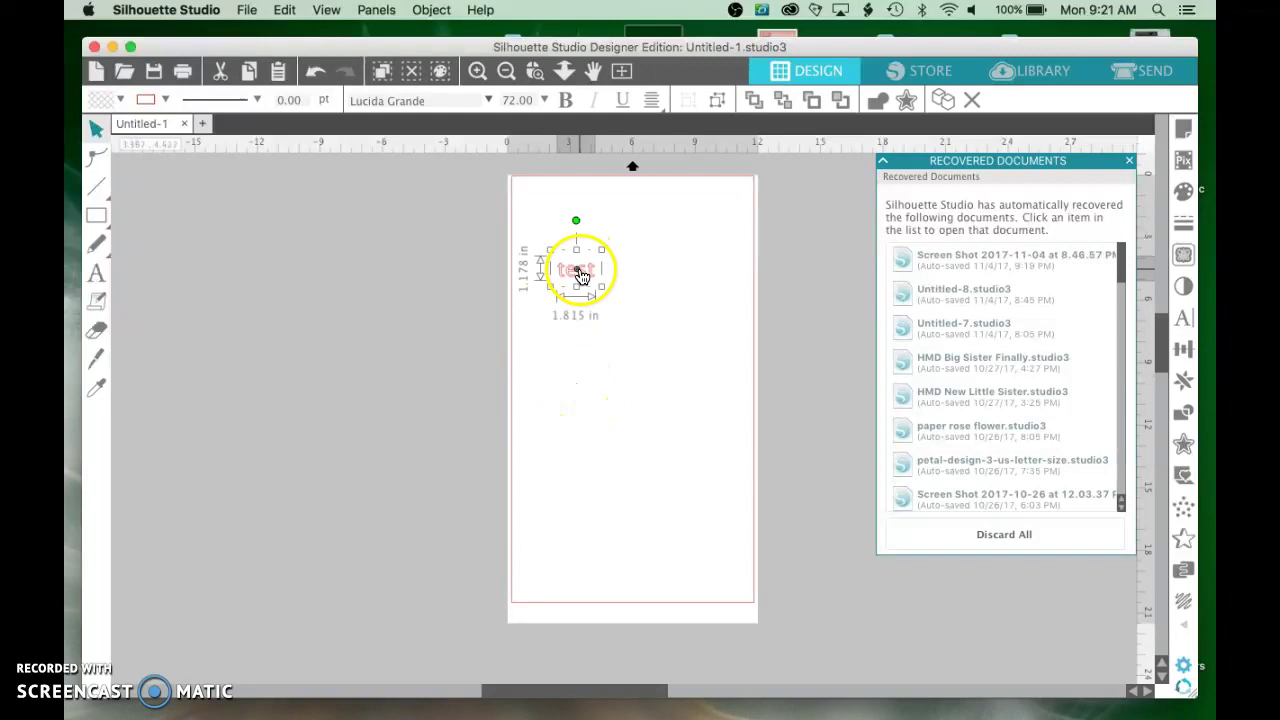
click(458, 101)
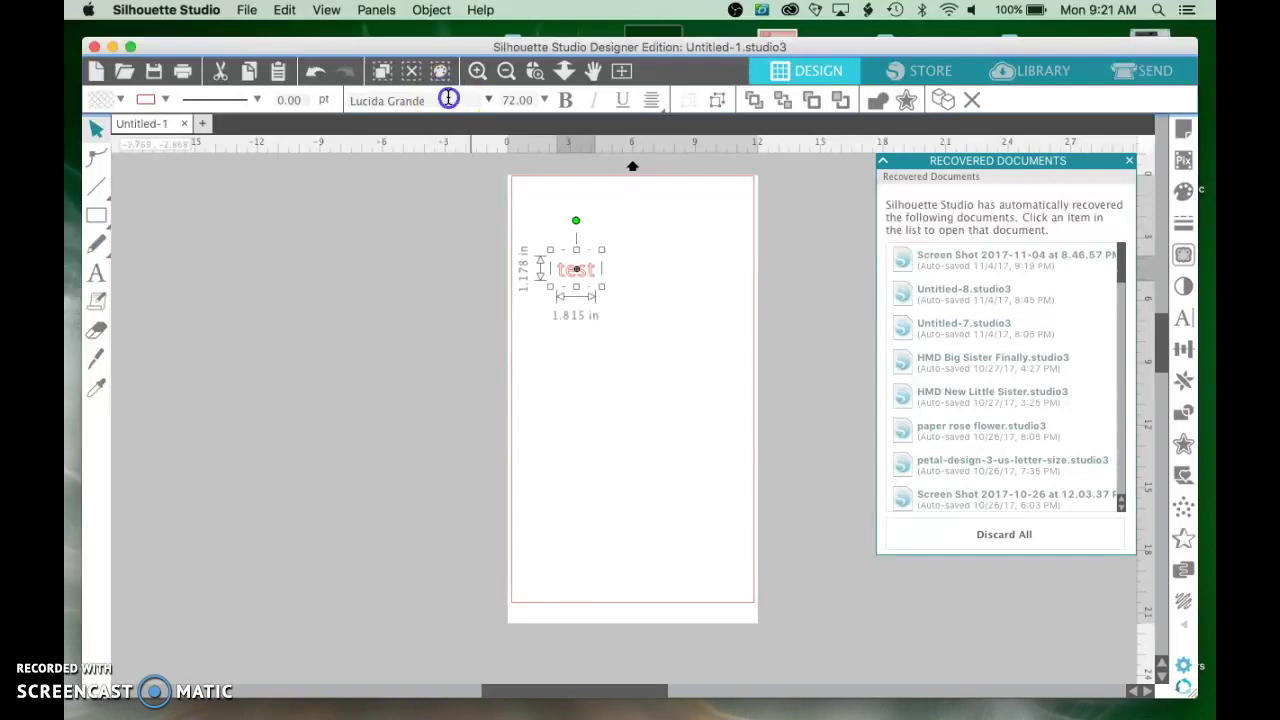
triple_click(448, 97)
key(BackSpace)
click(468, 100)
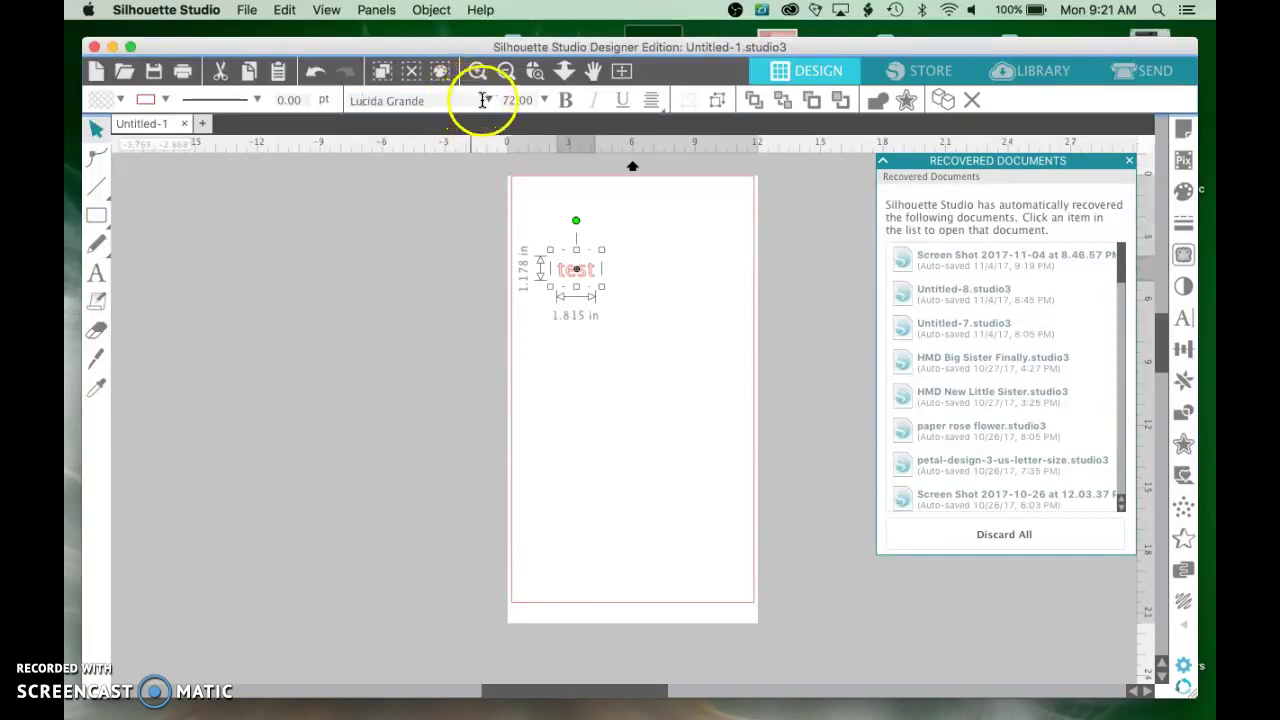
Apply Mechanic of the Heart from the font list to the test text, then deselect it
click(486, 101)
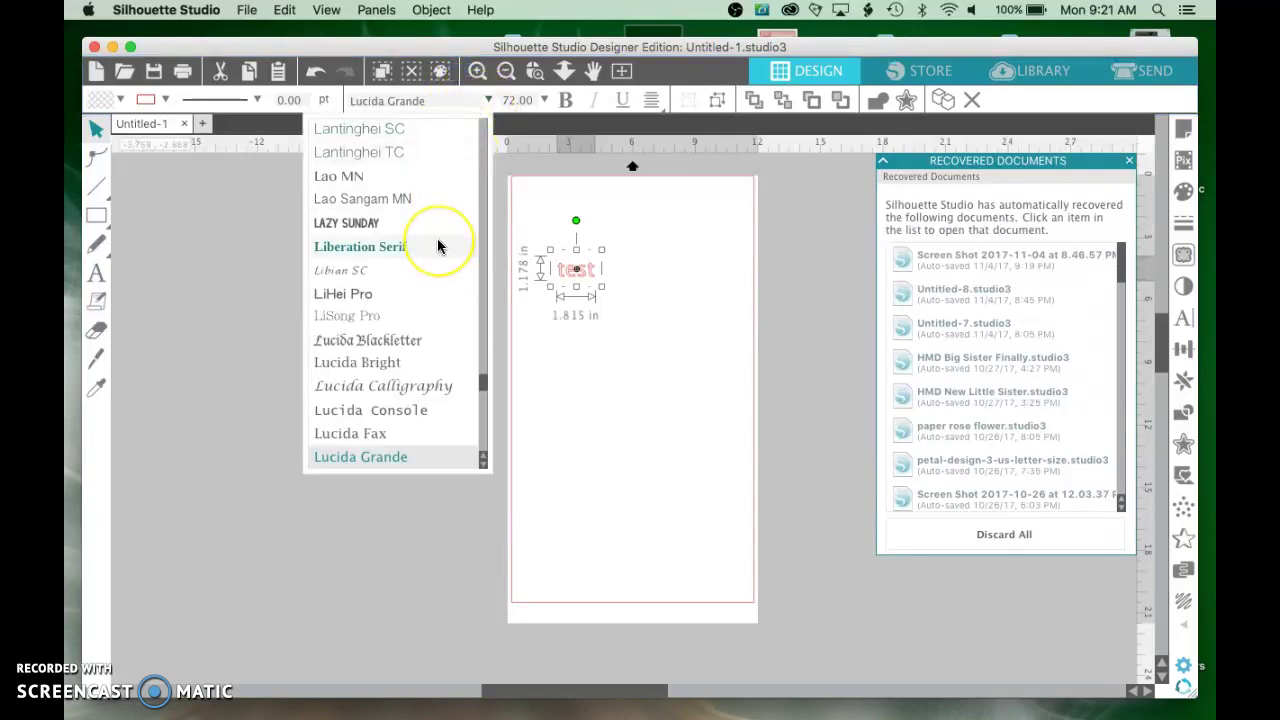
scroll(437, 246, down, 3)
scroll(437, 246, down, 2)
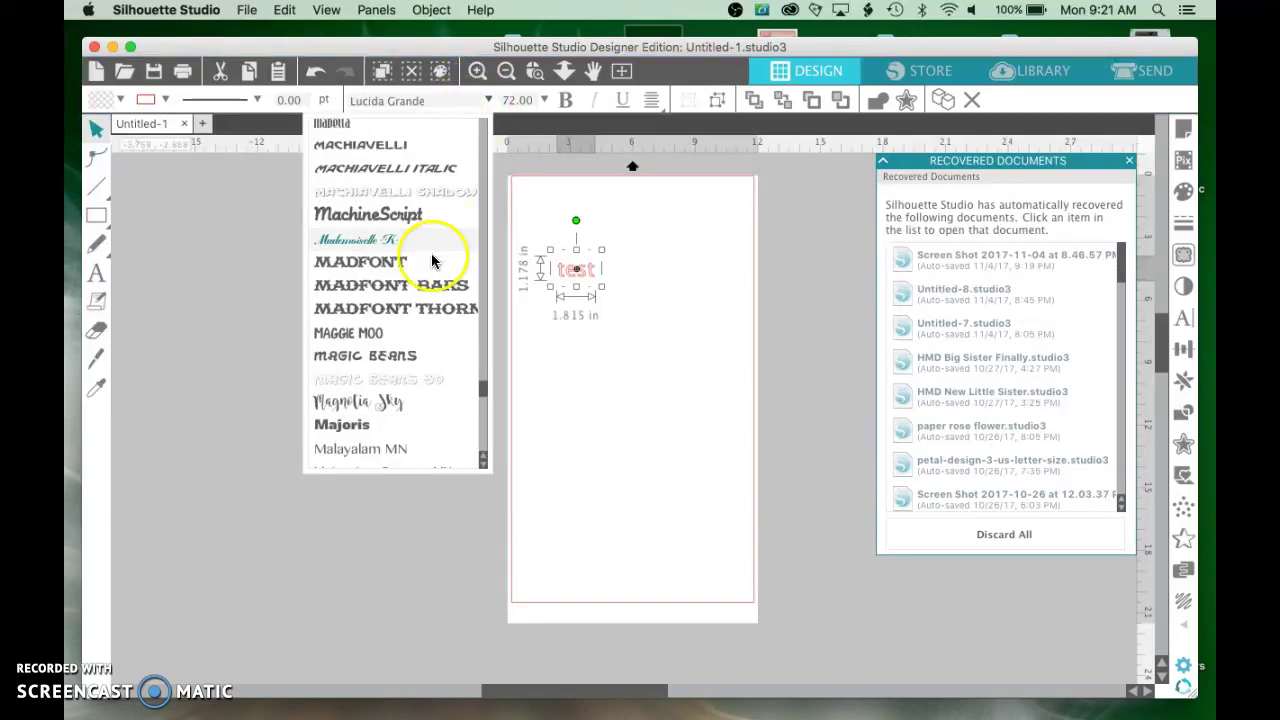
scroll(428, 300, up, 2)
click(425, 340)
scroll(421, 354, down, 3)
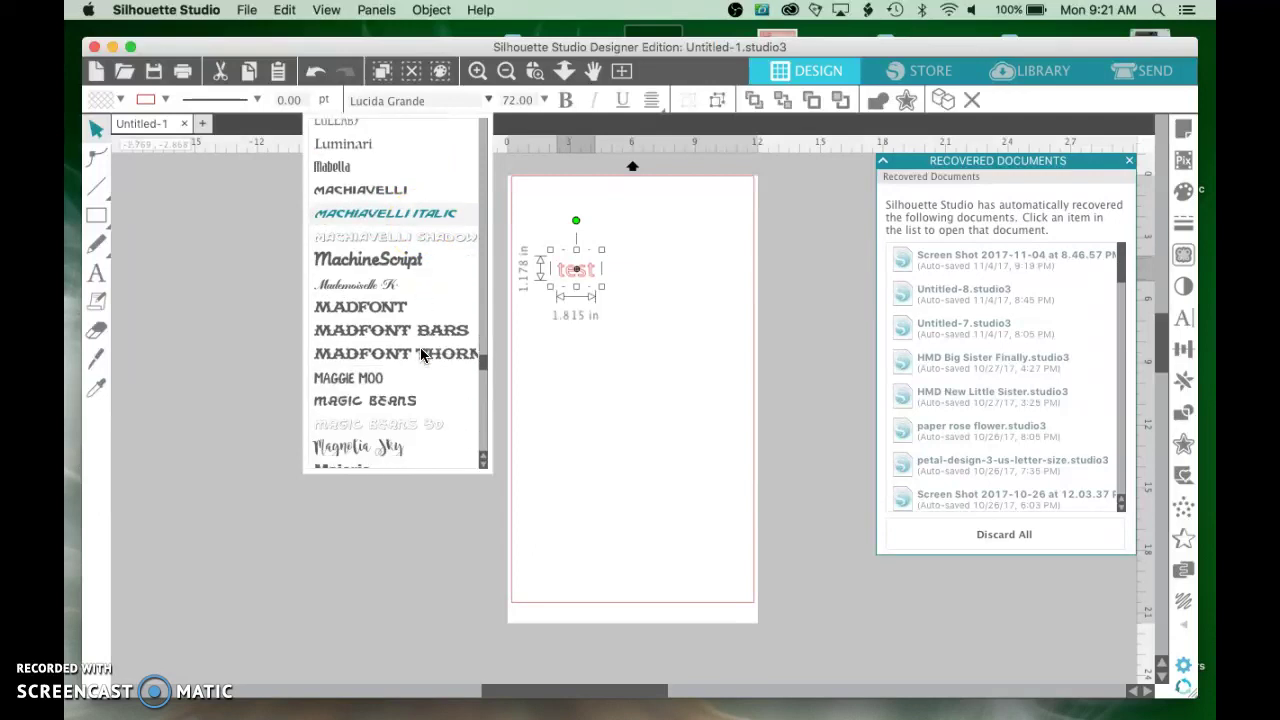
scroll(421, 354, up, 2)
scroll(421, 354, down, 2)
scroll(421, 354, down, 1)
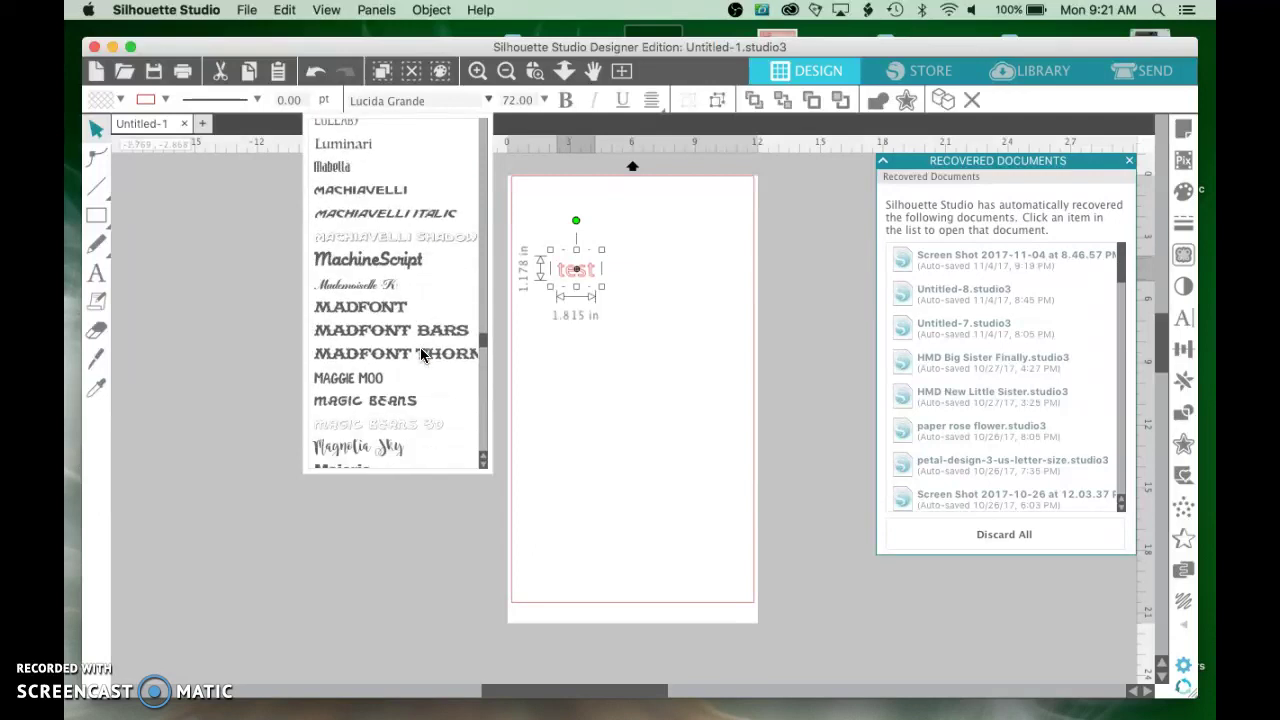
scroll(421, 354, up, 3)
scroll(421, 354, down, 4)
scroll(421, 354, down, 1)
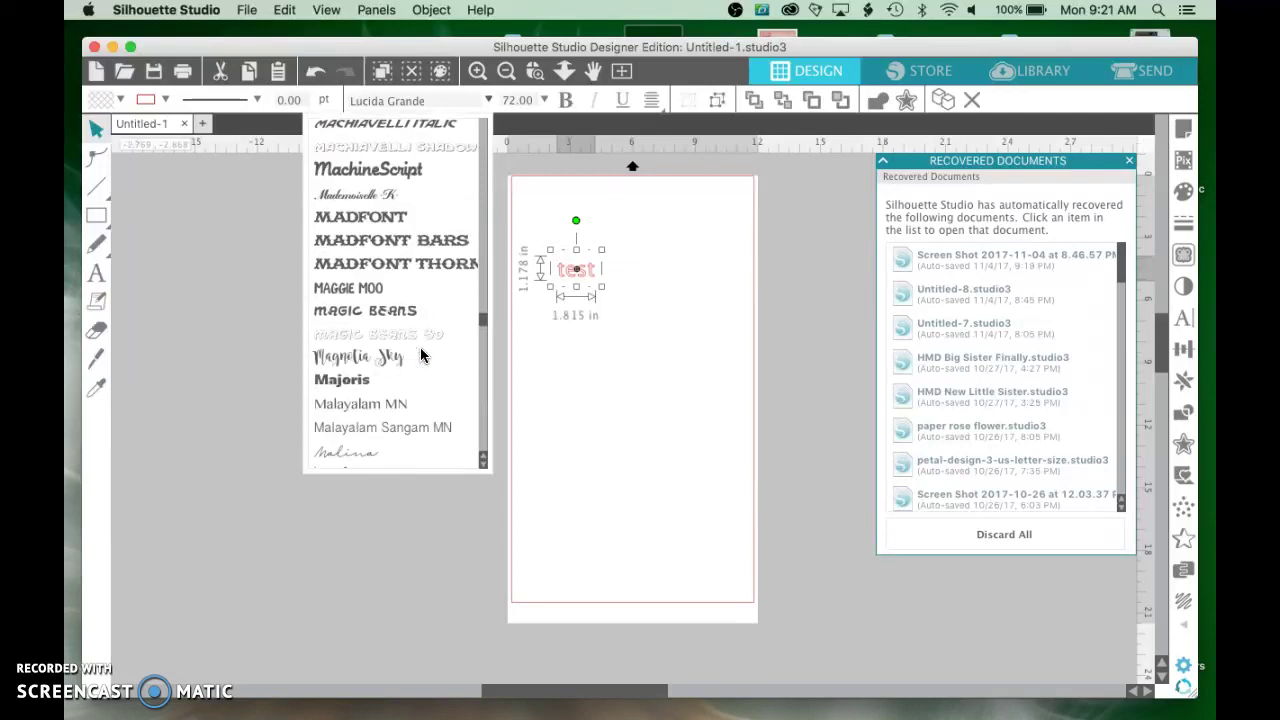
scroll(421, 354, up, 3)
scroll(421, 354, down, 2)
scroll(421, 354, down, 5)
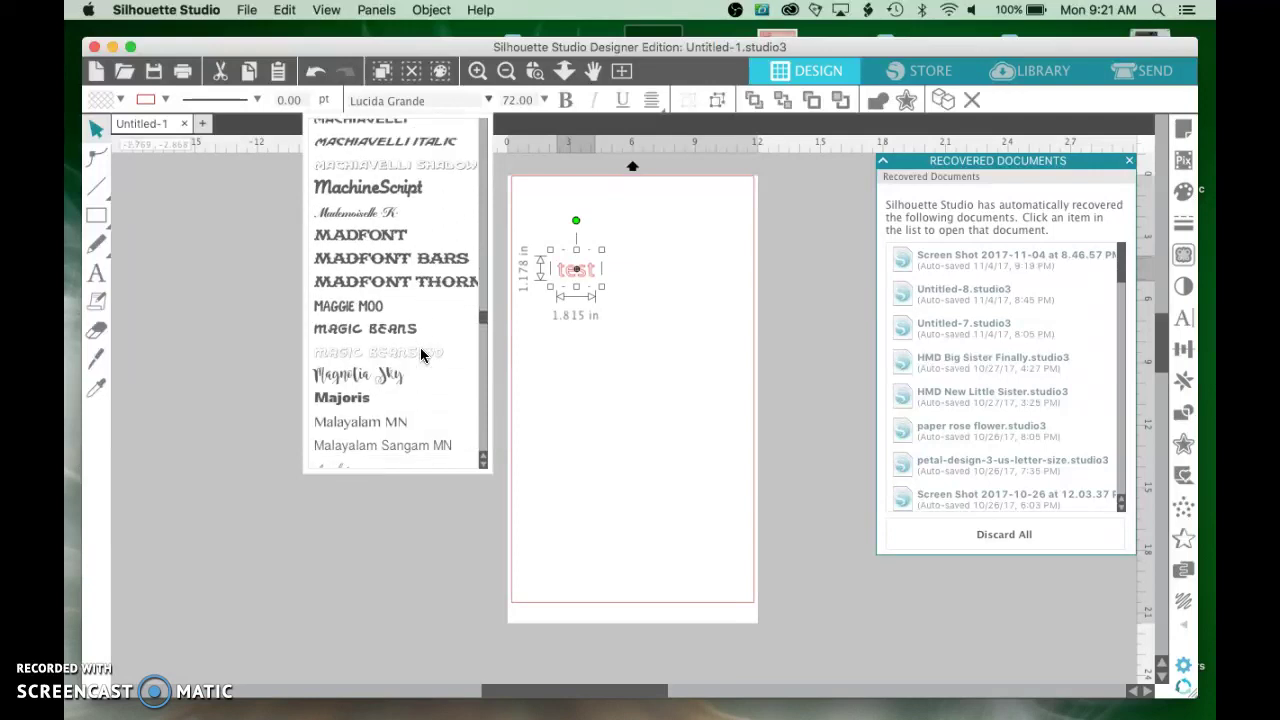
scroll(421, 354, down, 1)
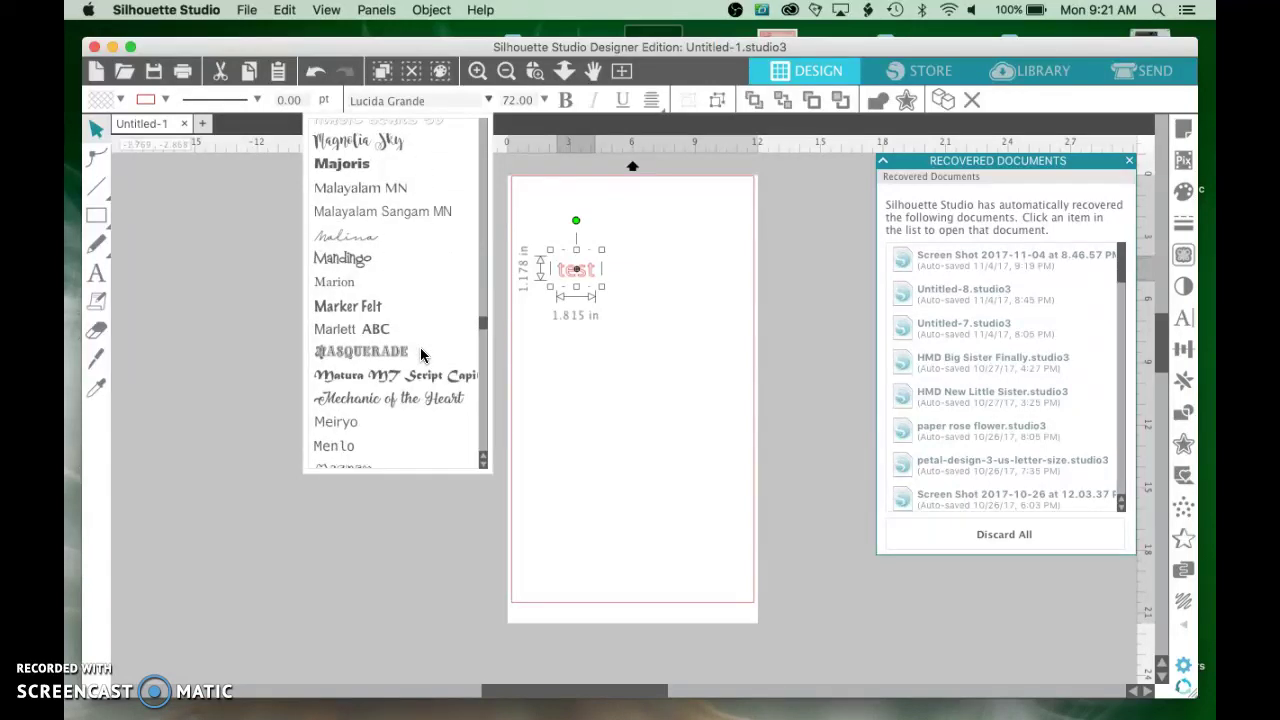
click(419, 407)
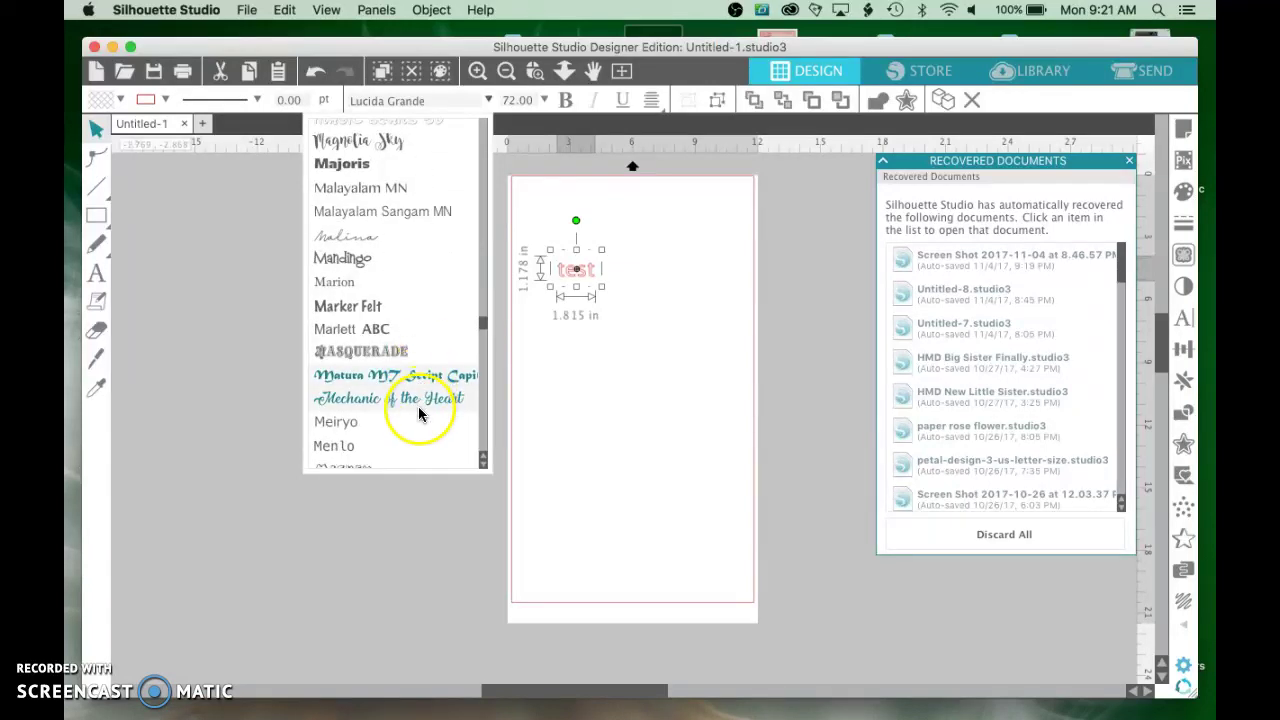
click(659, 388)
Select the test text and give it a red fill colour
click(573, 265)
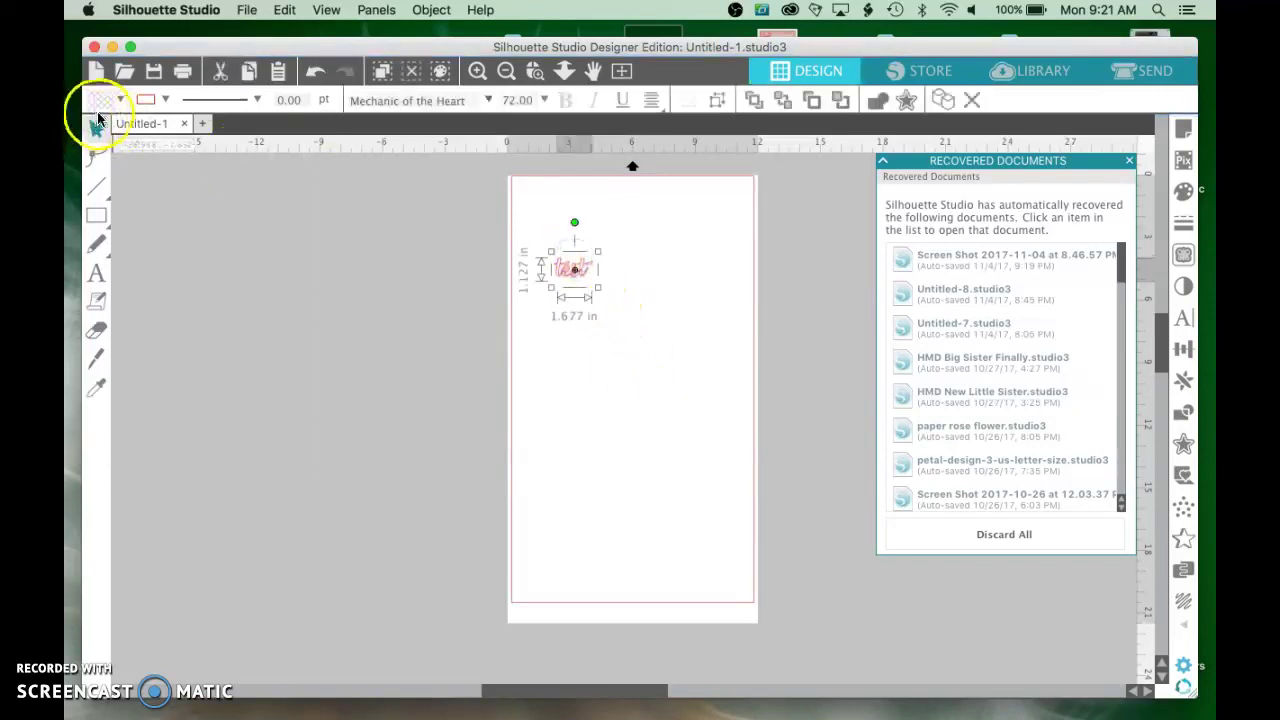
click(122, 100)
click(107, 166)
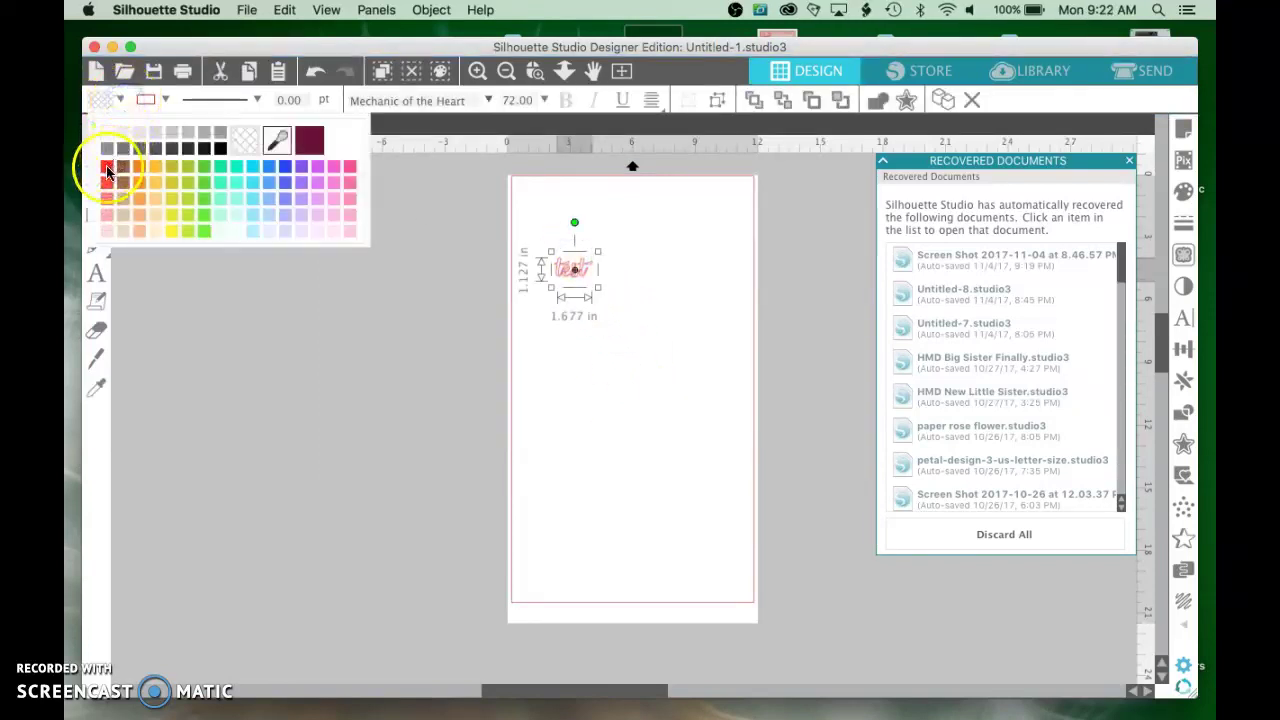